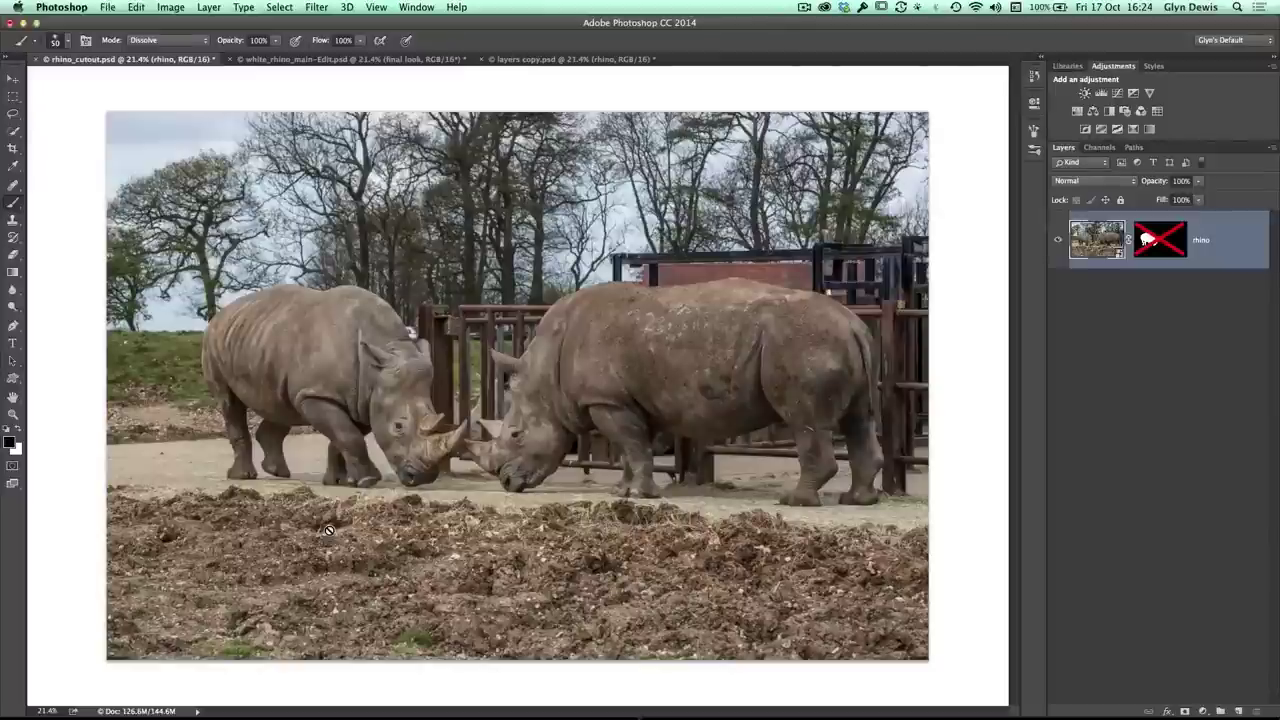
# Step: View the finished rhino composite in white_rhino_main-Edit.psd and examine the ground around the rhino's feet up close
pyautogui.click(321, 60)
pyautogui.scroll(-2, 325, 532)
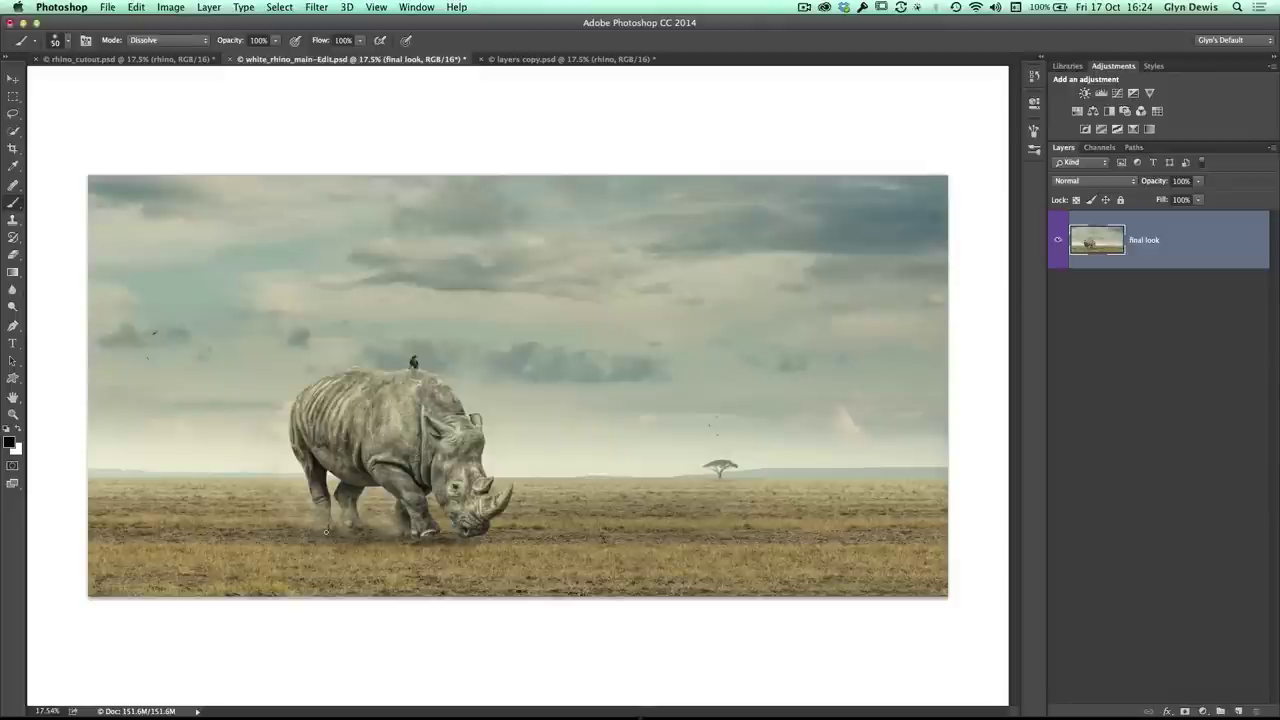
pyautogui.scroll(5, 372, 532)
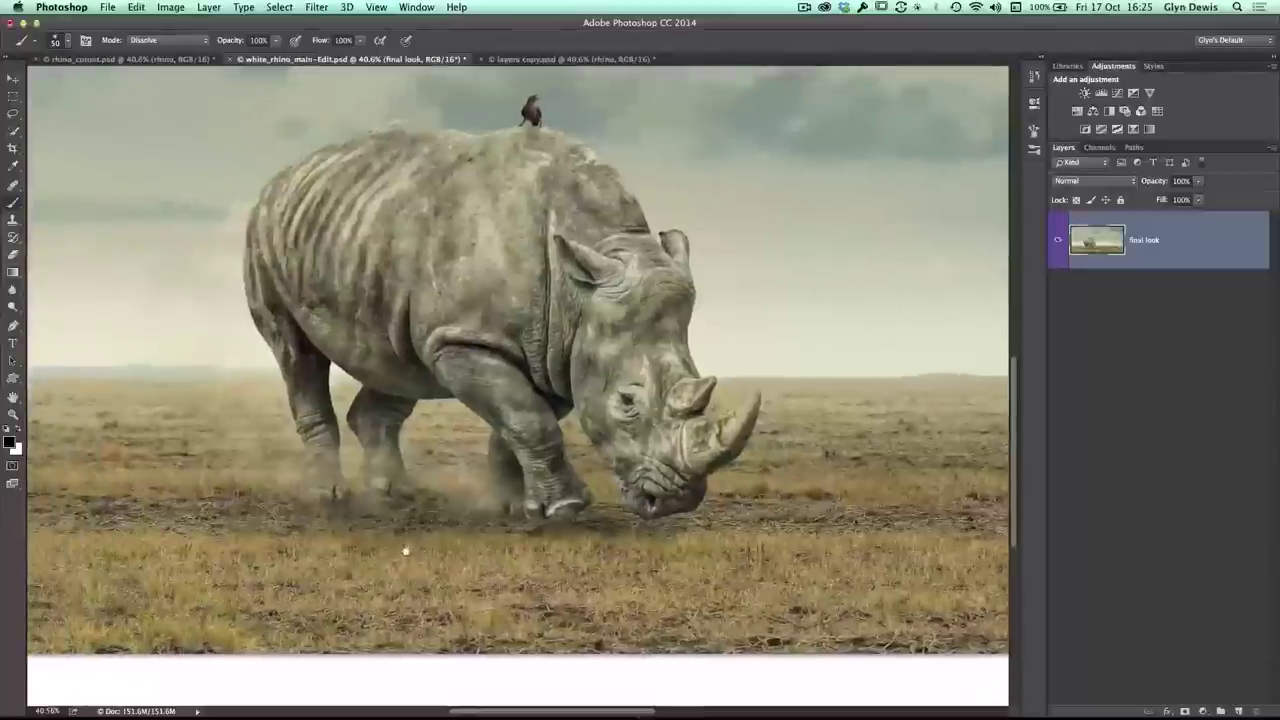
pyautogui.rightClick(403, 540)
pyautogui.press('Escape')
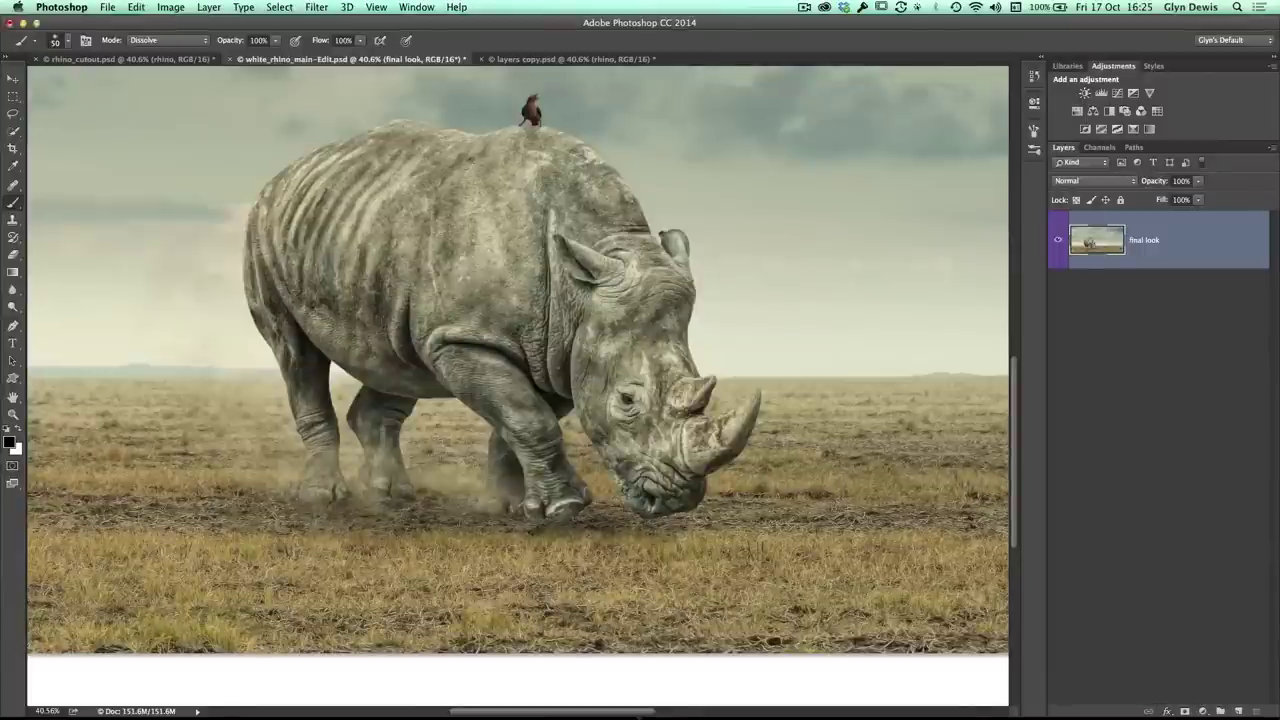
# Step: In layers copy.psd, isolate the field layer and reveal the sky, haze, tree, shadow, rhino and rhino shadow layers one by one
pyautogui.click(570, 59)
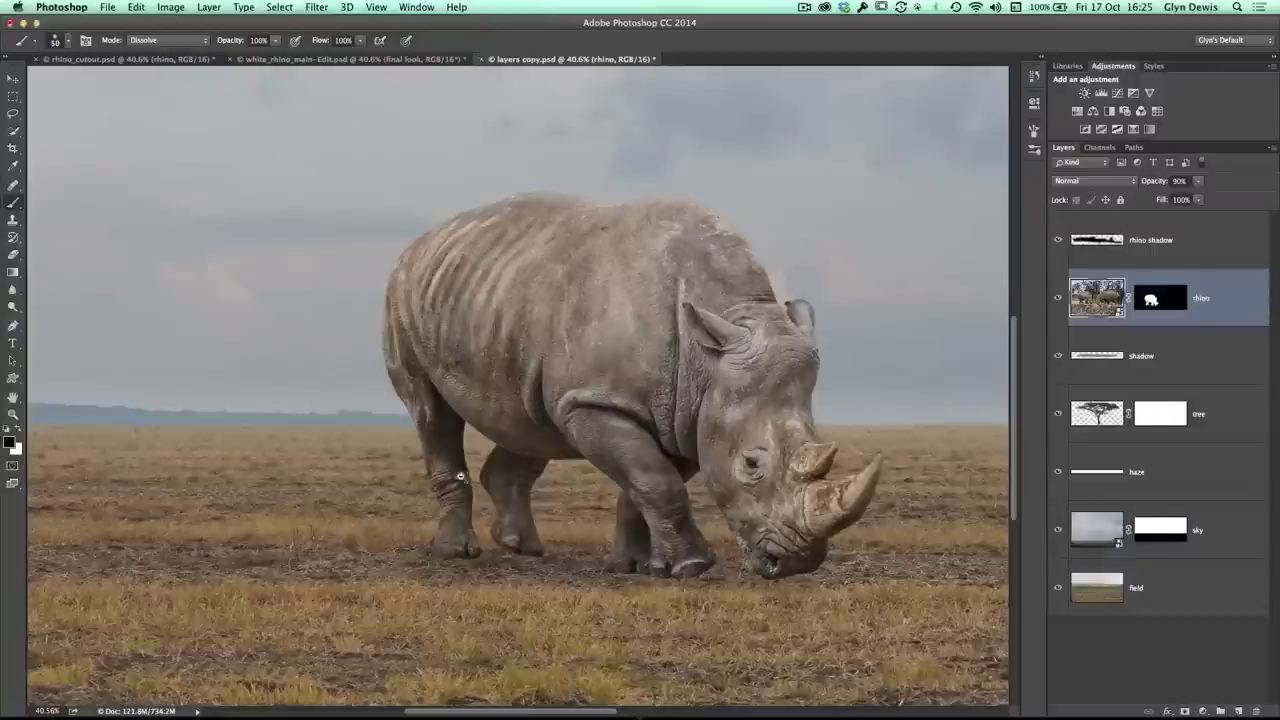
pyautogui.scroll(-4, 460, 476)
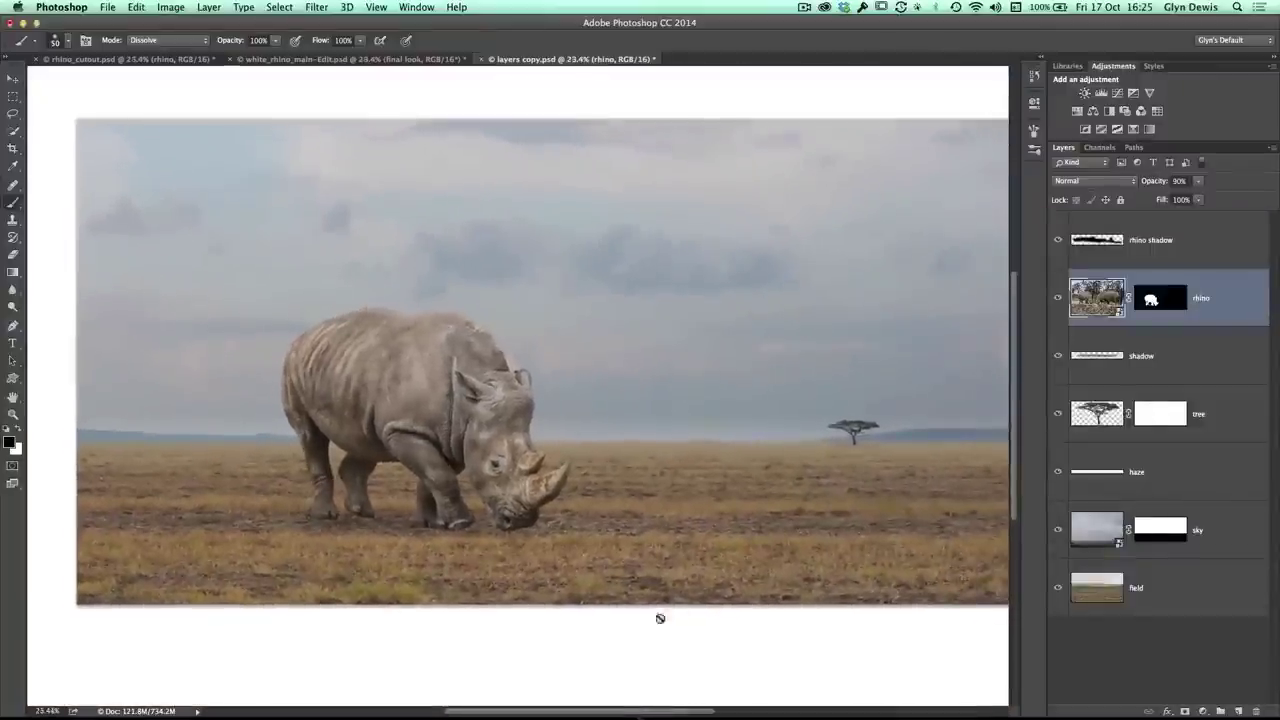
pyautogui.keyDown('alt'); pyautogui.click(1058, 588); pyautogui.keyUp('alt')
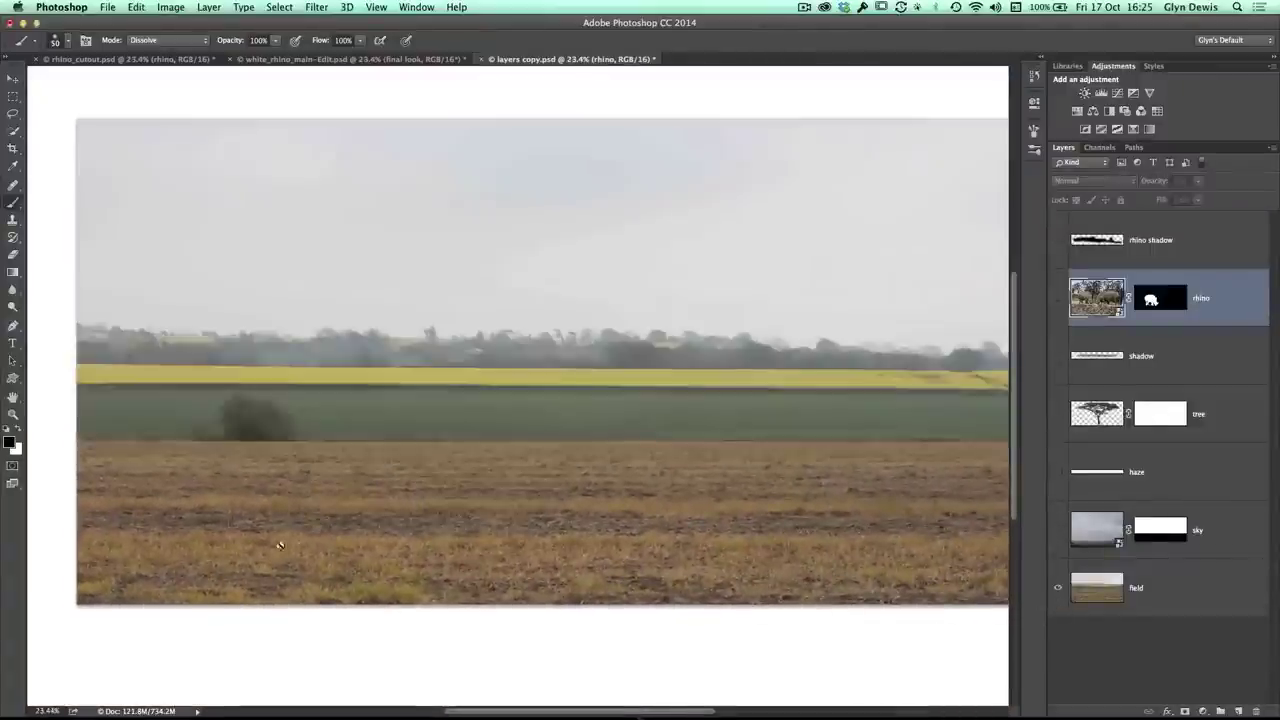
pyautogui.click(1058, 530)
pyautogui.click(1058, 472)
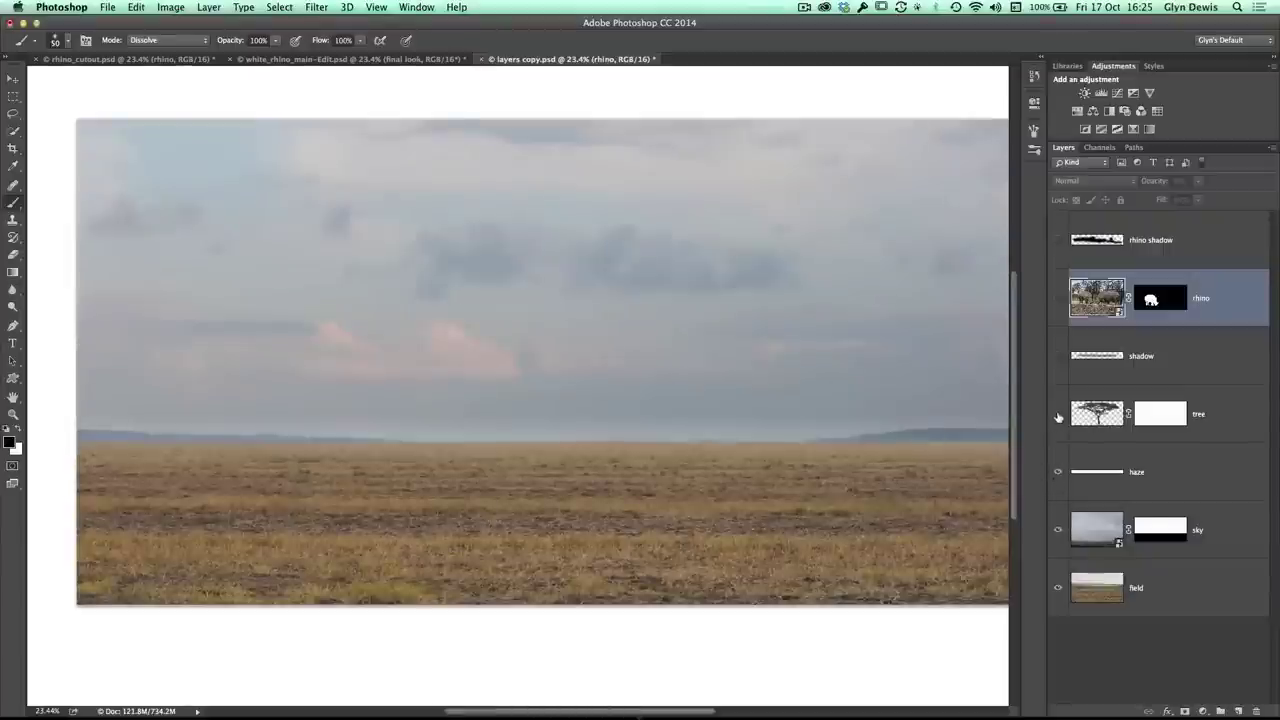
pyautogui.click(1058, 414)
pyautogui.click(1058, 356)
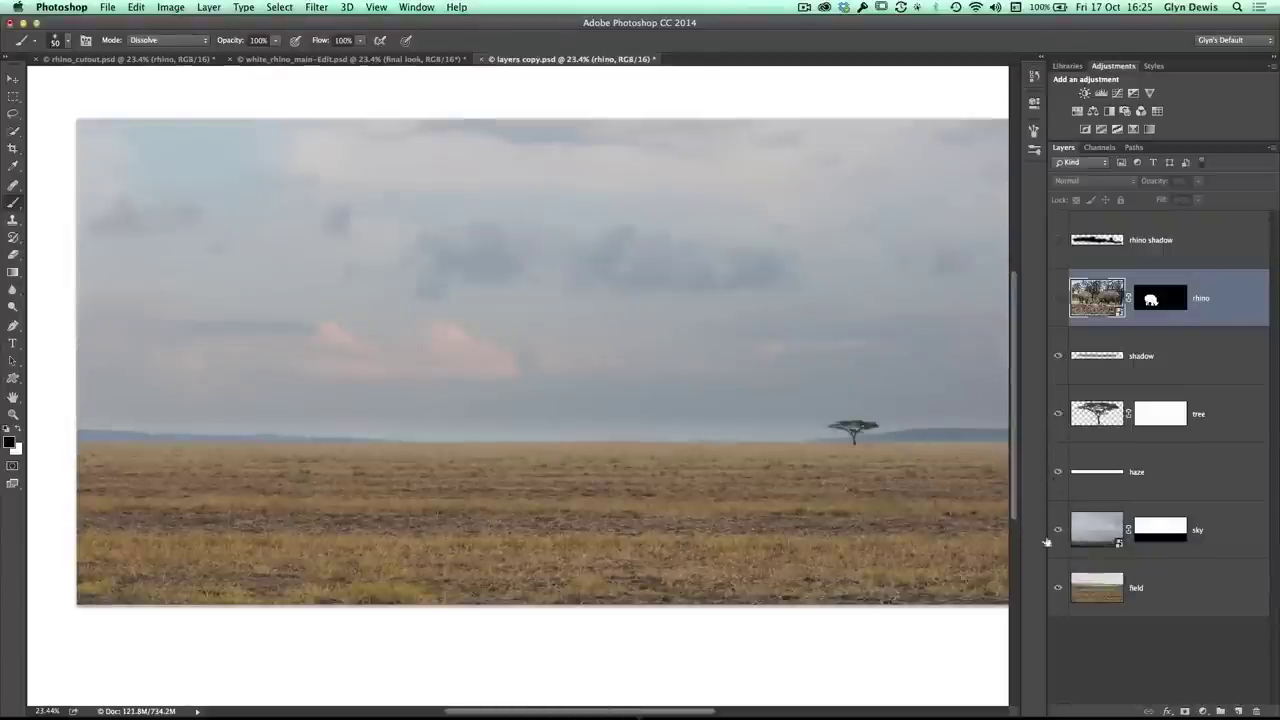
pyautogui.click(1058, 298)
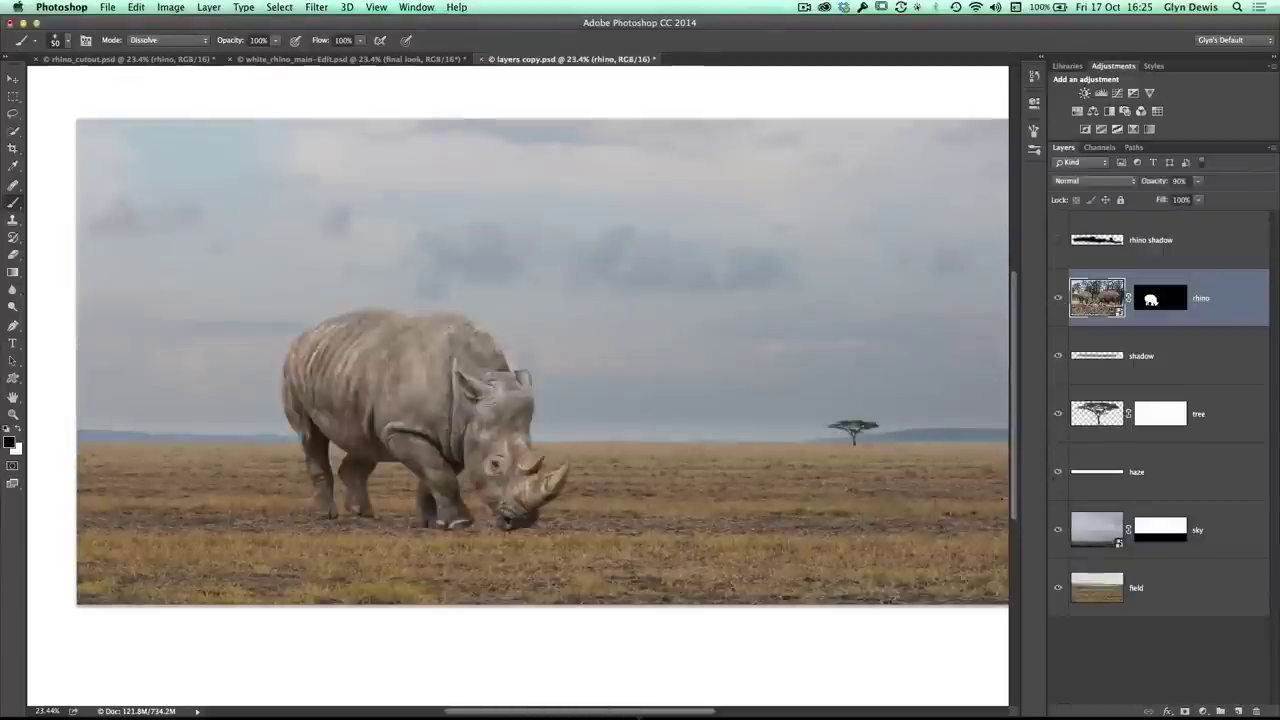
pyautogui.click(1058, 243)
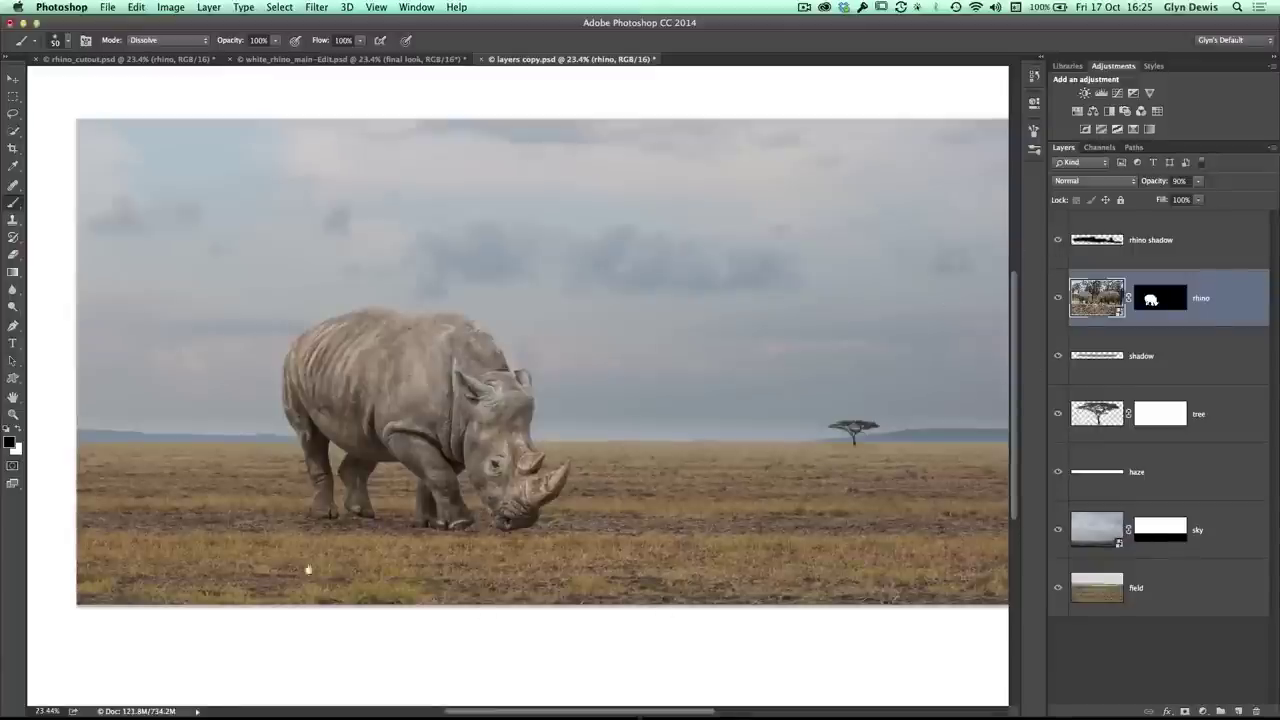
# Step: Examine the rhino's feet up close, look at the Weekly Show / Podcast YouTube playlist in Safari and return to Photoshop
pyautogui.scroll(5, 372, 551)
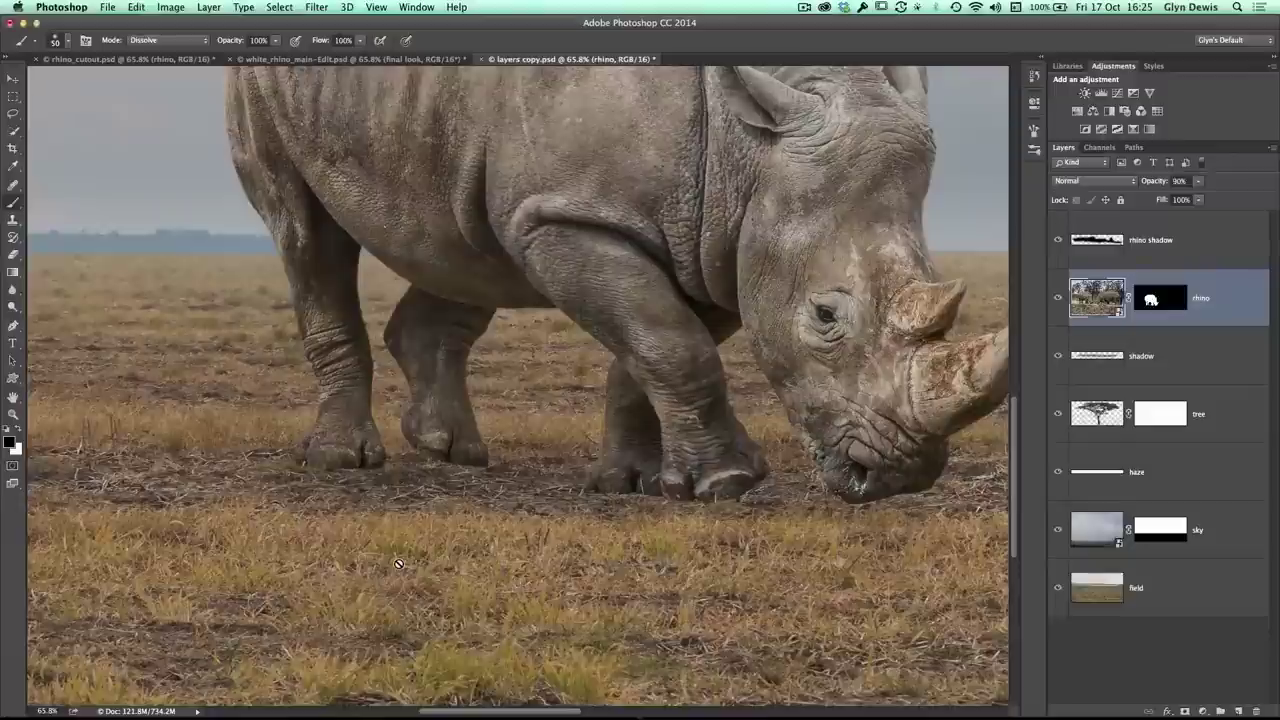
pyautogui.press('super+Tab')
pyautogui.press('Tab')
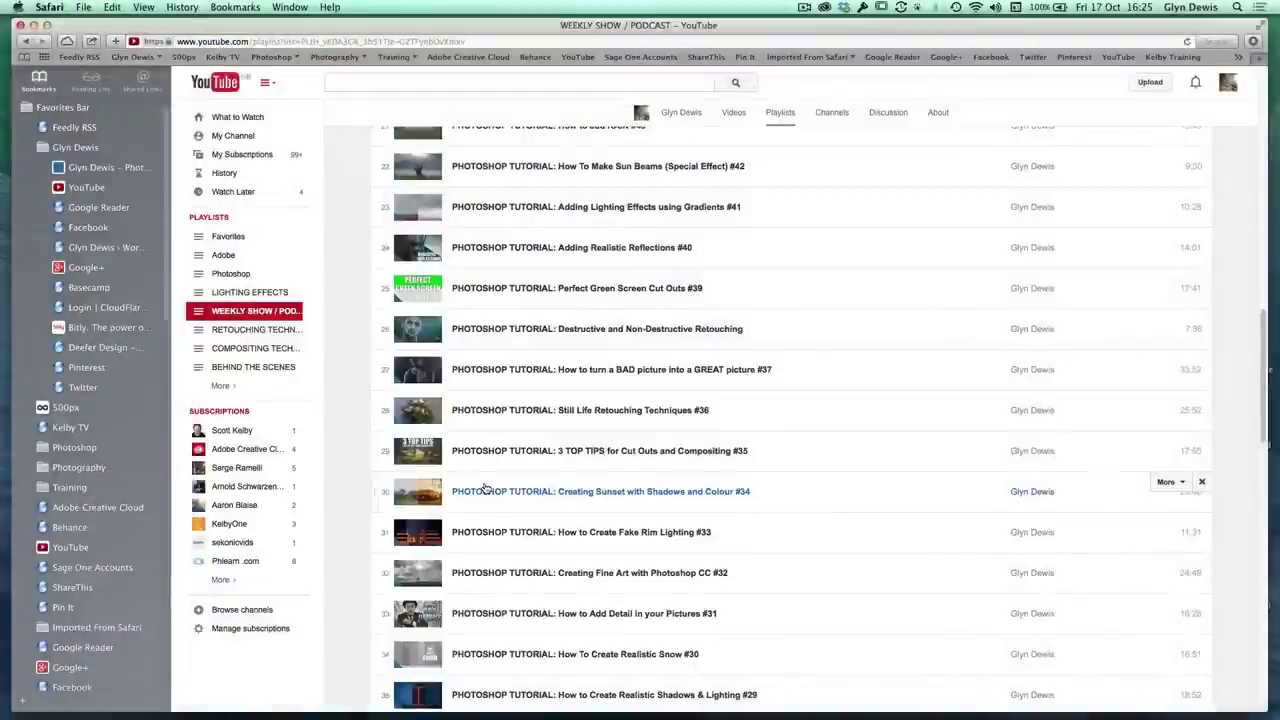
pyautogui.press('super+Tab')
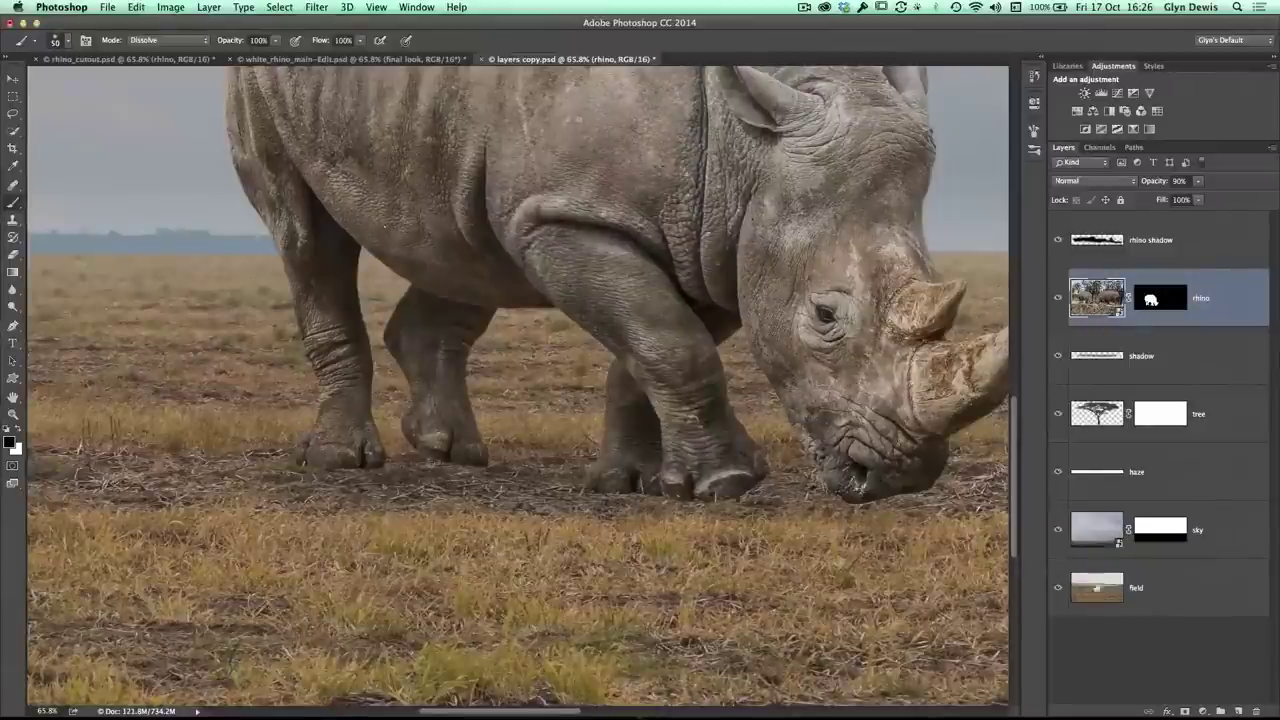
# Step: Lasso a large patch of the field layer around the rhino's feet and copy it to a new layer
pyautogui.click(1103, 590)
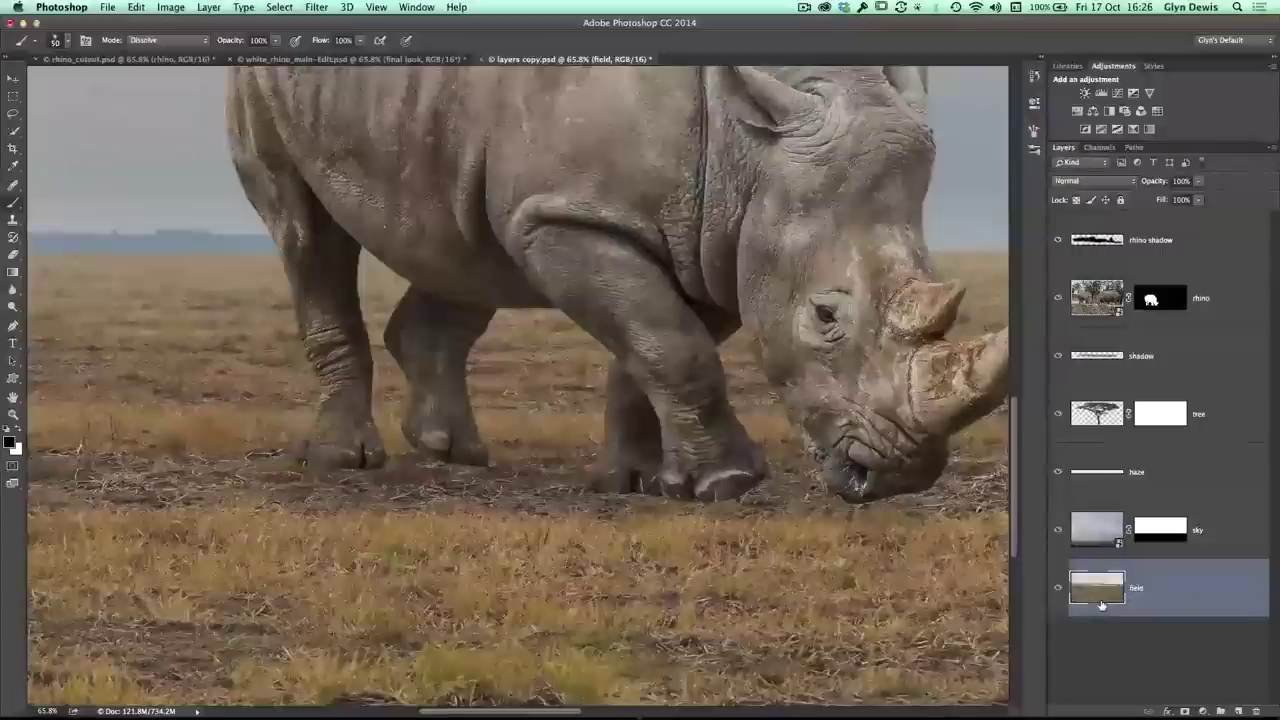
pyautogui.press('l')
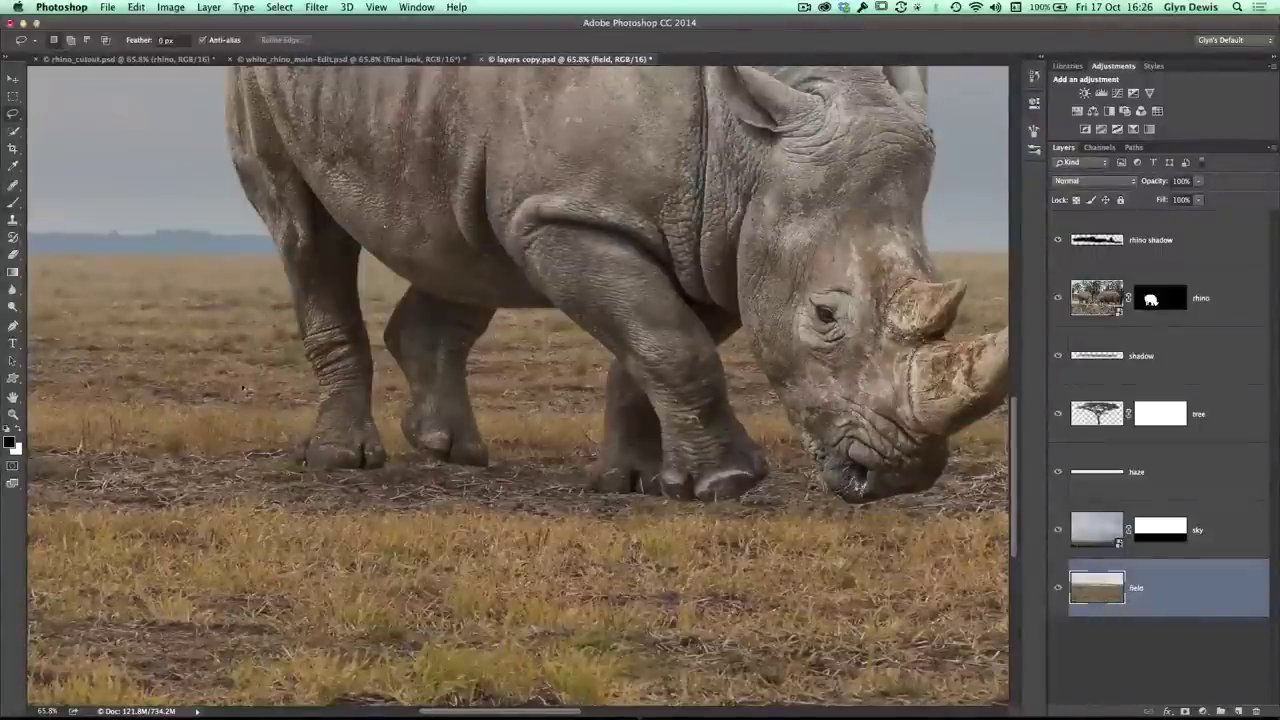
pyautogui.moveTo(296, 319)
pyautogui.mouseDown()
pyautogui.moveTo(728, 338)
pyautogui.moveTo(856, 500)
pyautogui.moveTo(296, 322)
pyautogui.mouseUp()
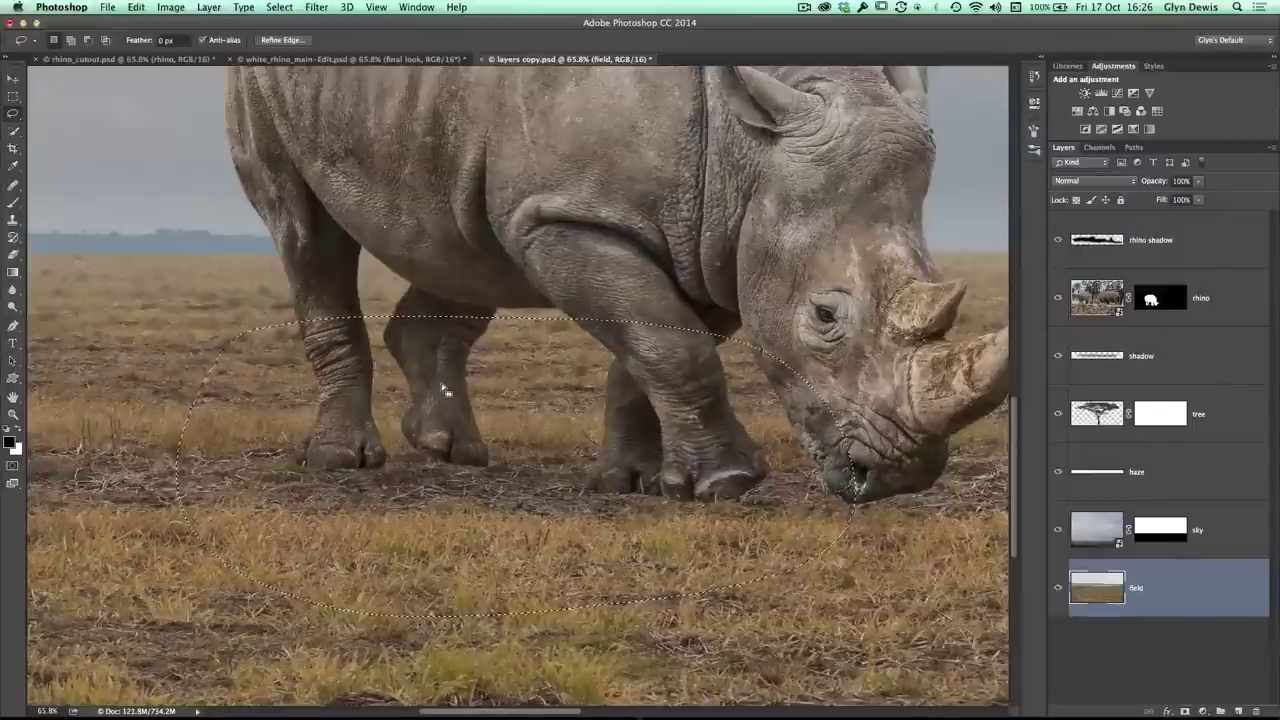
pyautogui.press('super+j')
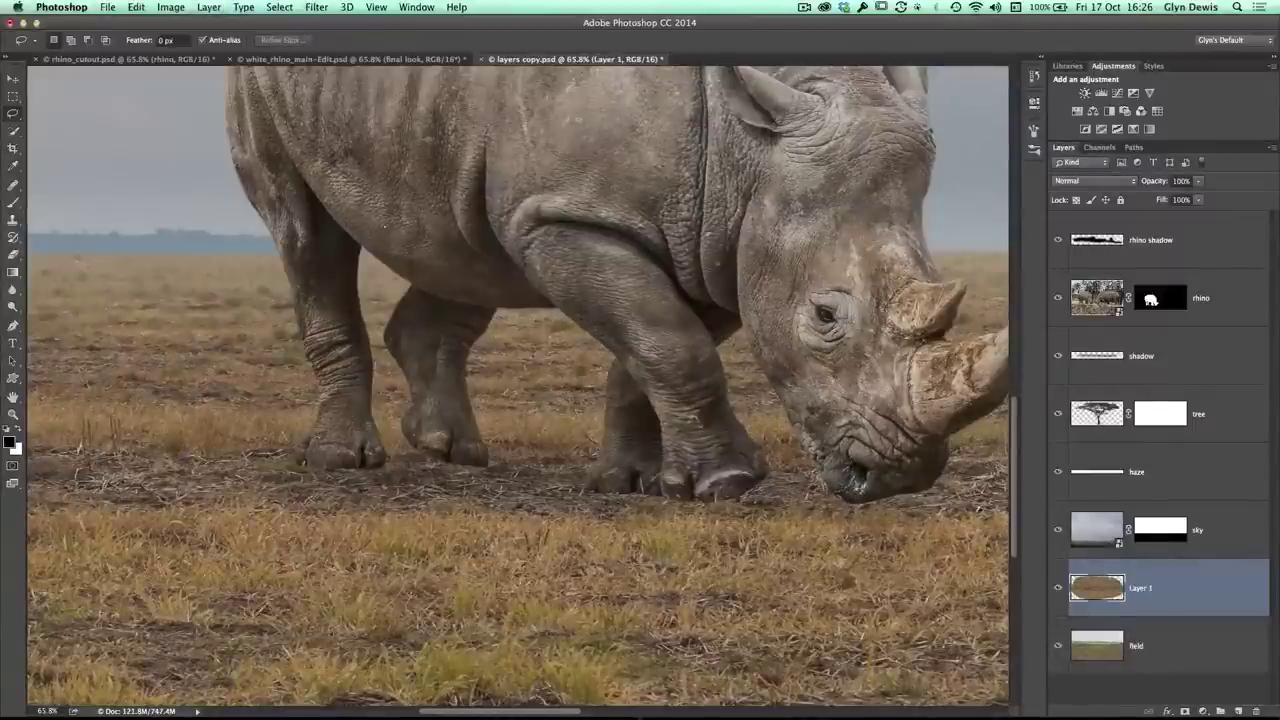
# Step: Check the copied ground patch on its own, then move it above the rhino layer and hide it with a black layer mask
pyautogui.keyDown('alt'); pyautogui.click(1058, 588); pyautogui.keyUp('alt')
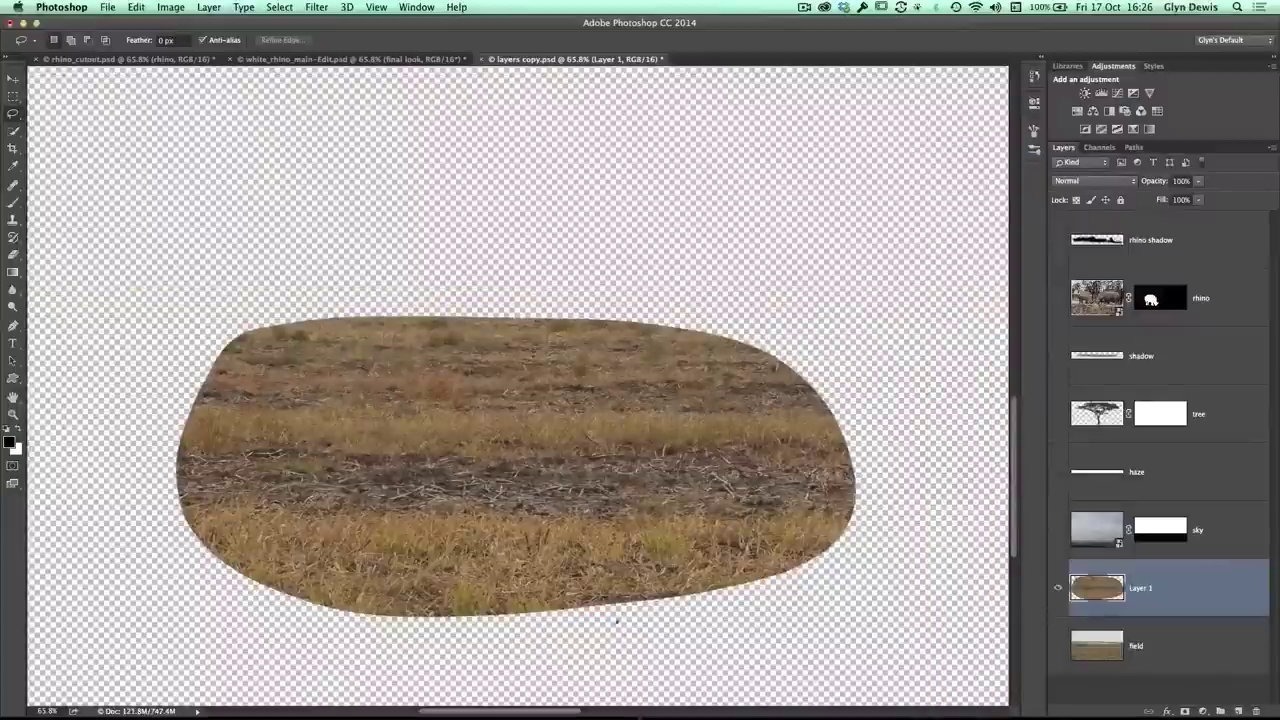
pyautogui.keyDown('alt'); pyautogui.click(1058, 588); pyautogui.keyUp('alt')
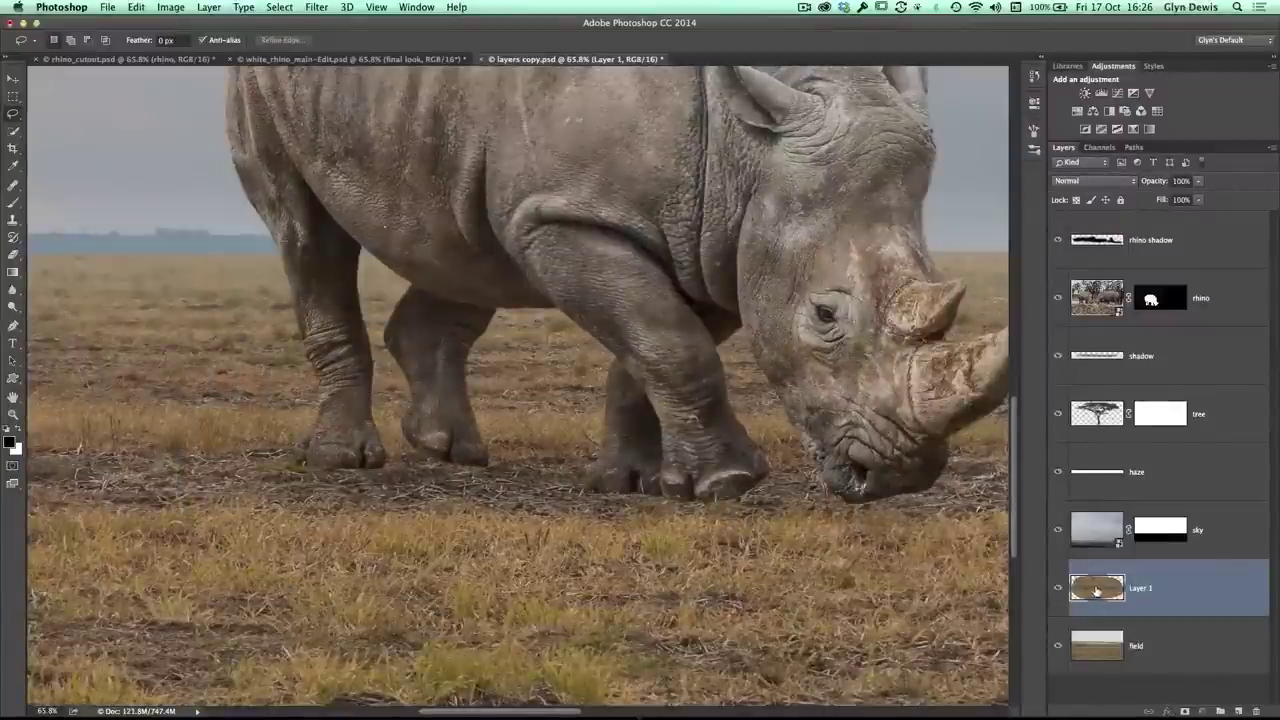
pyautogui.moveTo(1098, 592); pyautogui.dragTo(1102, 268)
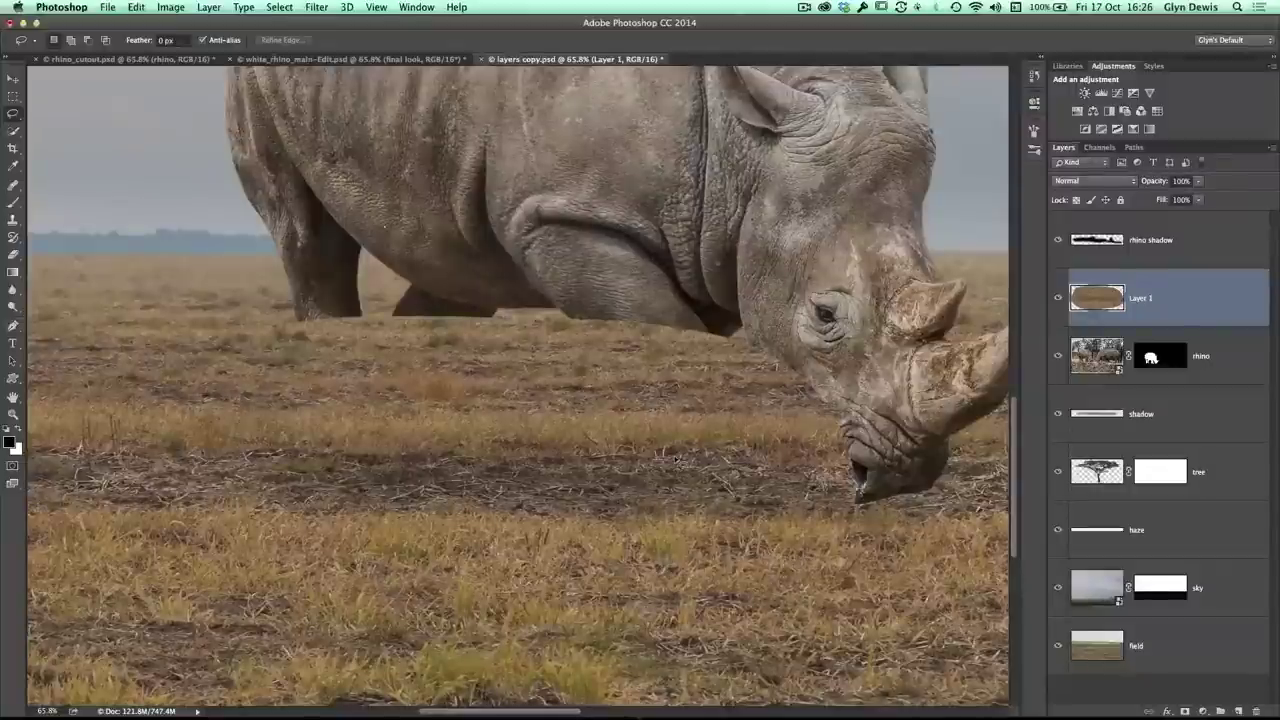
pyautogui.keyDown('alt'); pyautogui.click(1185, 712); pyautogui.keyUp('alt')
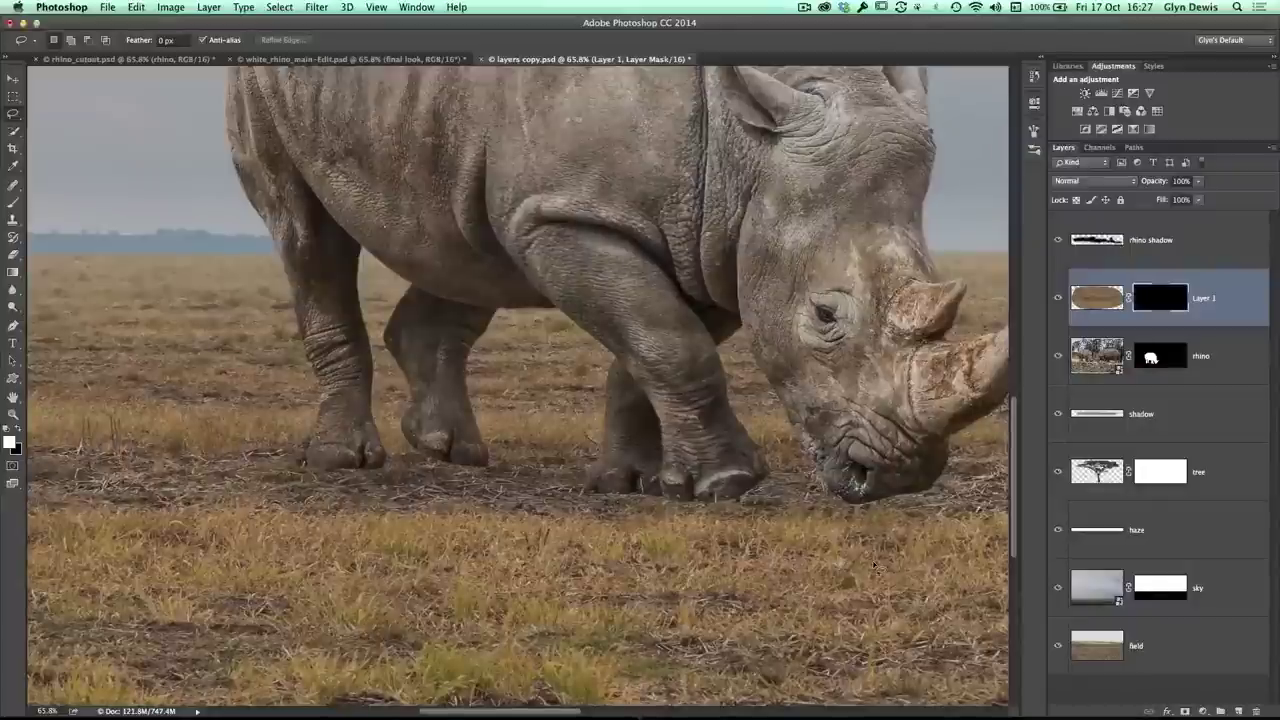
# Step: With a size 35 Dissolve-mode brush, paint white on the ground patch's mask along the bottoms of the rhino's rear feet
pyautogui.press('b')
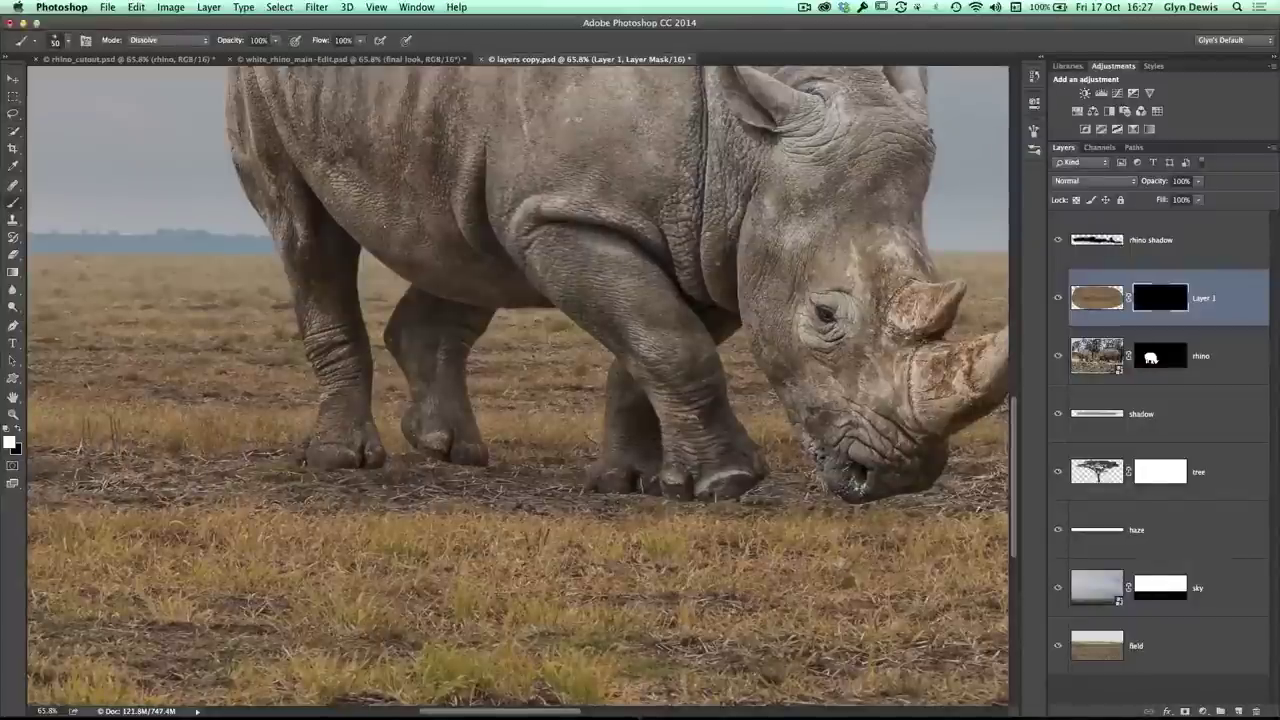
pyautogui.click(150, 41)
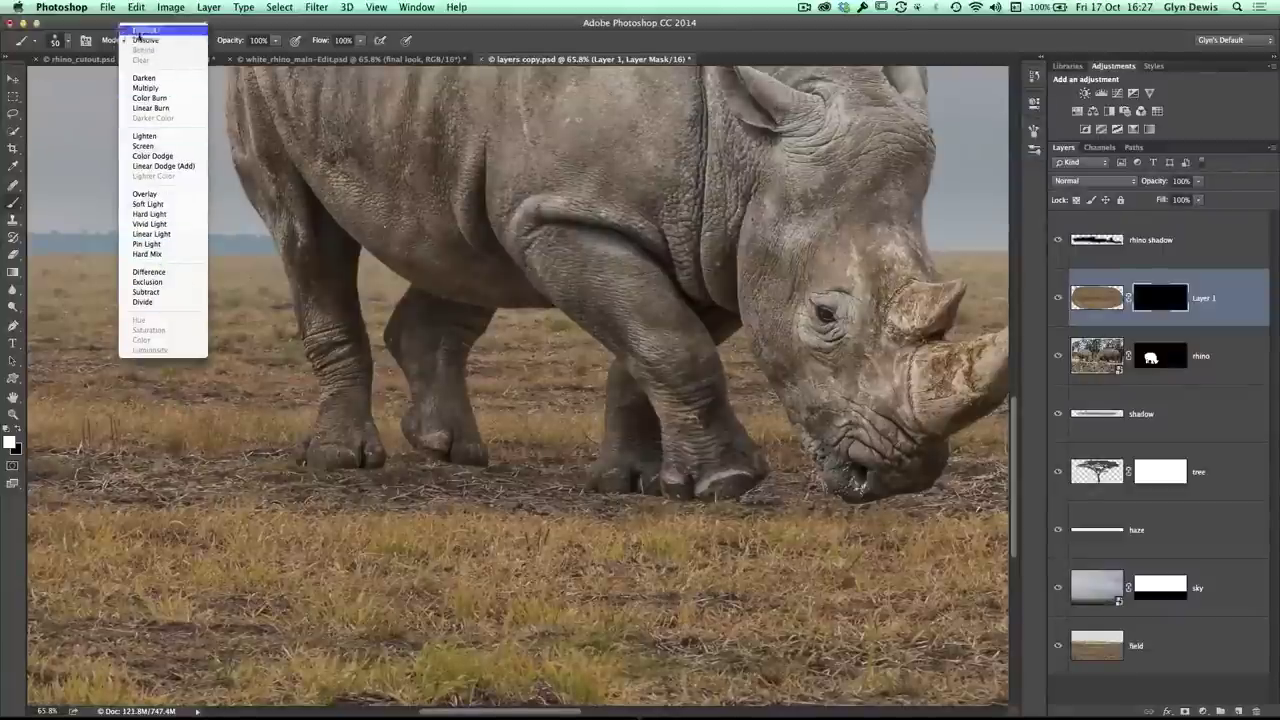
pyautogui.click(145, 40)
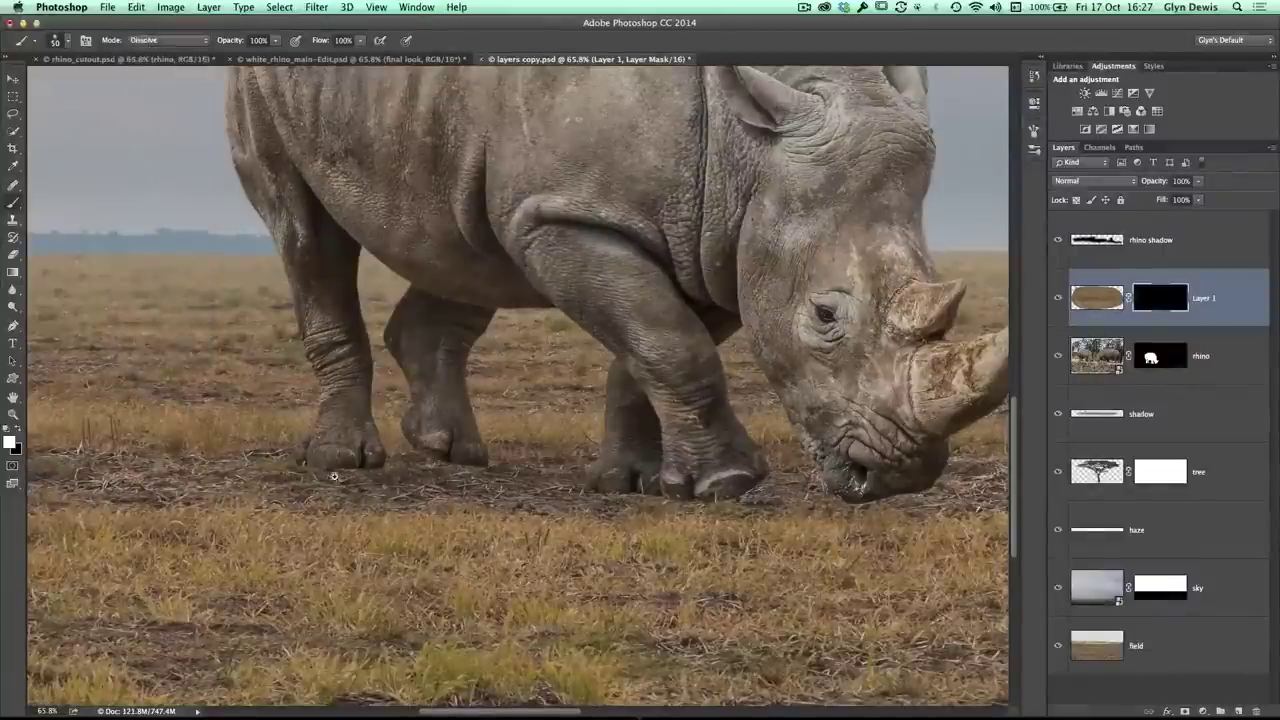
pyautogui.scroll(4, 334, 476)
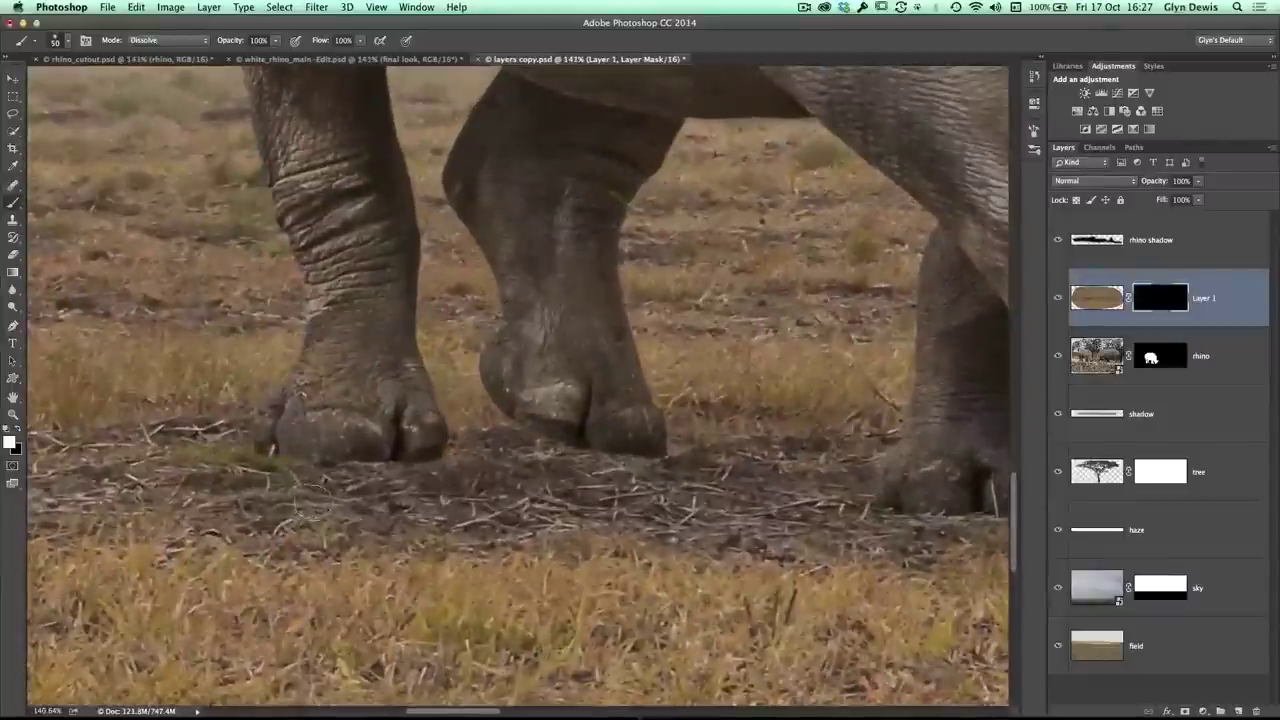
pyautogui.moveTo(354, 454); pyautogui.dragTo(340, 454)
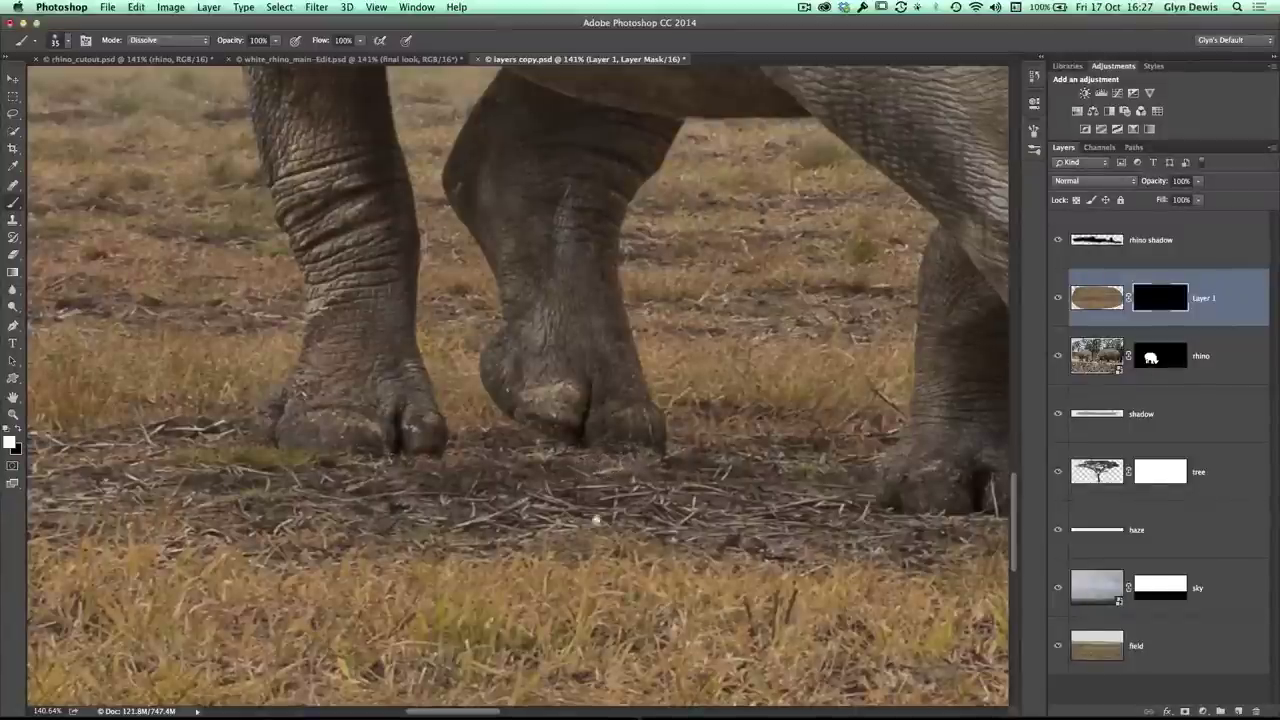
# Step: Paint white on the ground patch's mask along the bottoms of the rhino's front feet
pyautogui.hscroll(10, 575, 450)
pyautogui.scroll(-3, 575, 450)
pyautogui.moveTo(549, 428); pyautogui.dragTo(830, 446)
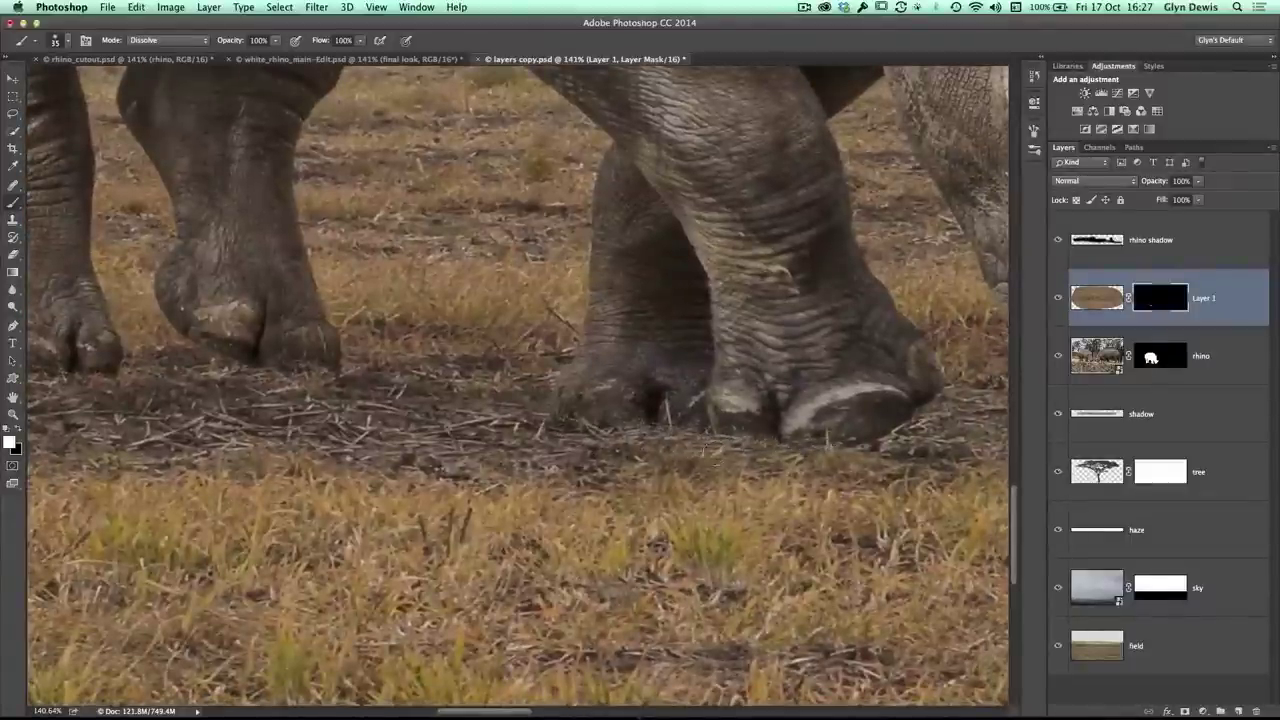
# Step: Examine the speckled edges at the rhino's feet up close and view the ground patch's mask on its own
pyautogui.scroll(5, 259, 378)
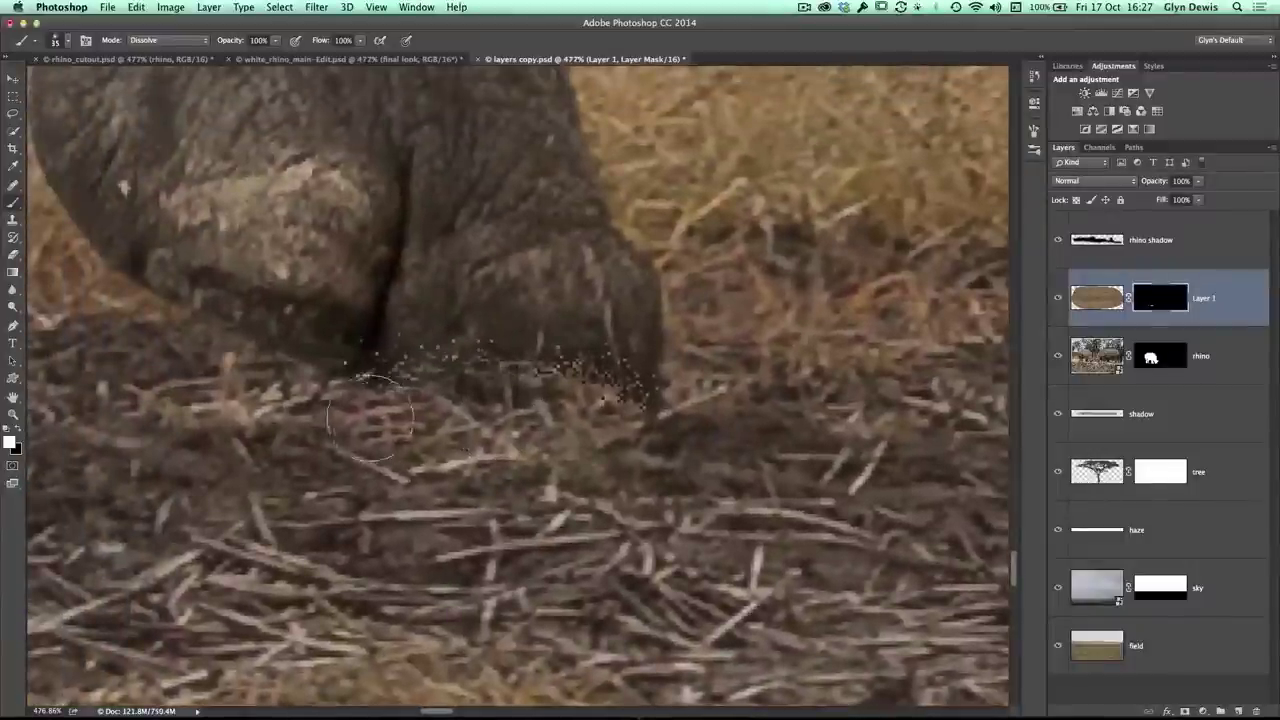
pyautogui.hotkey('ctrl', '-')
pyautogui.hotkey('ctrl', '-')
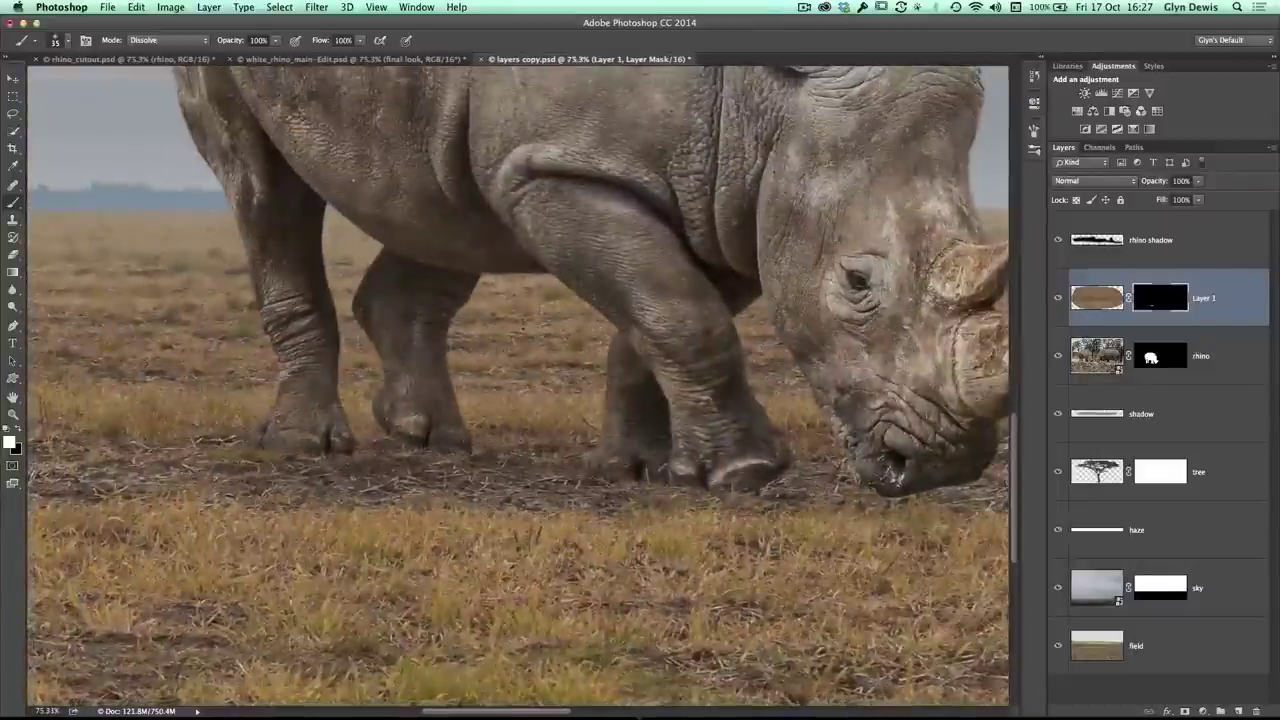
pyautogui.keyDown('alt'); pyautogui.click(1160, 300); pyautogui.keyUp('alt')
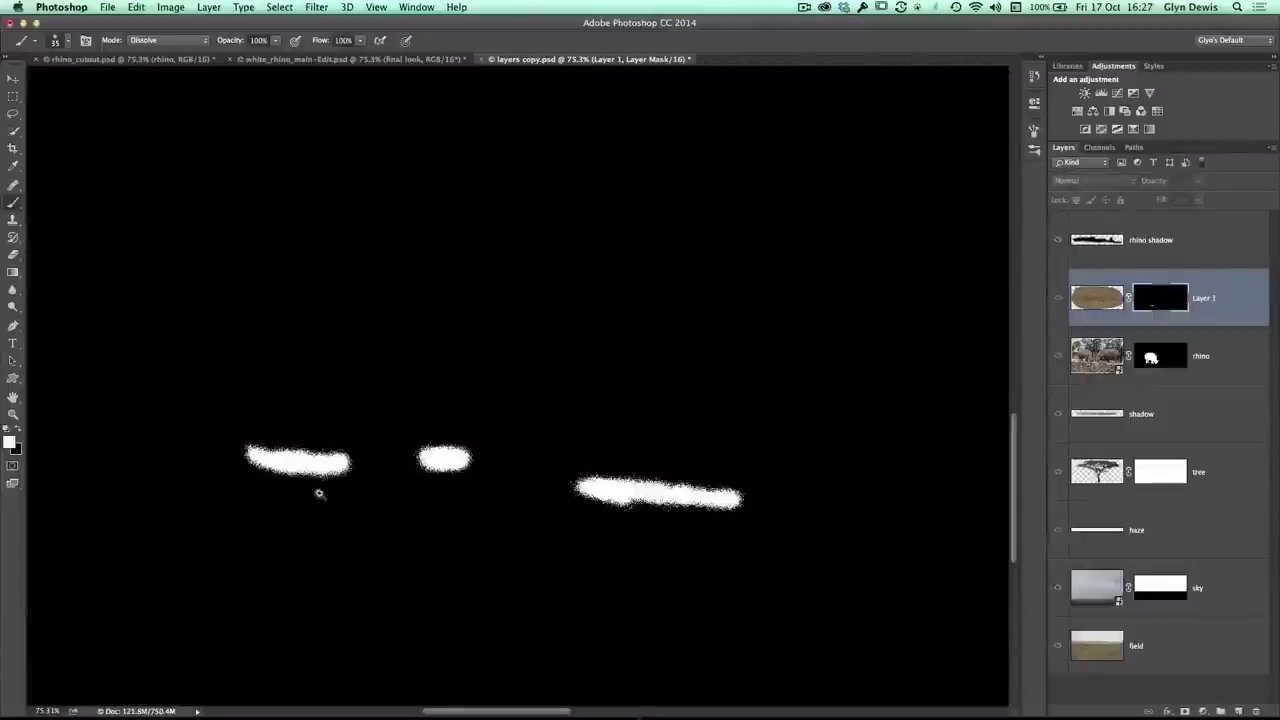
pyautogui.scroll(3, 300, 500)
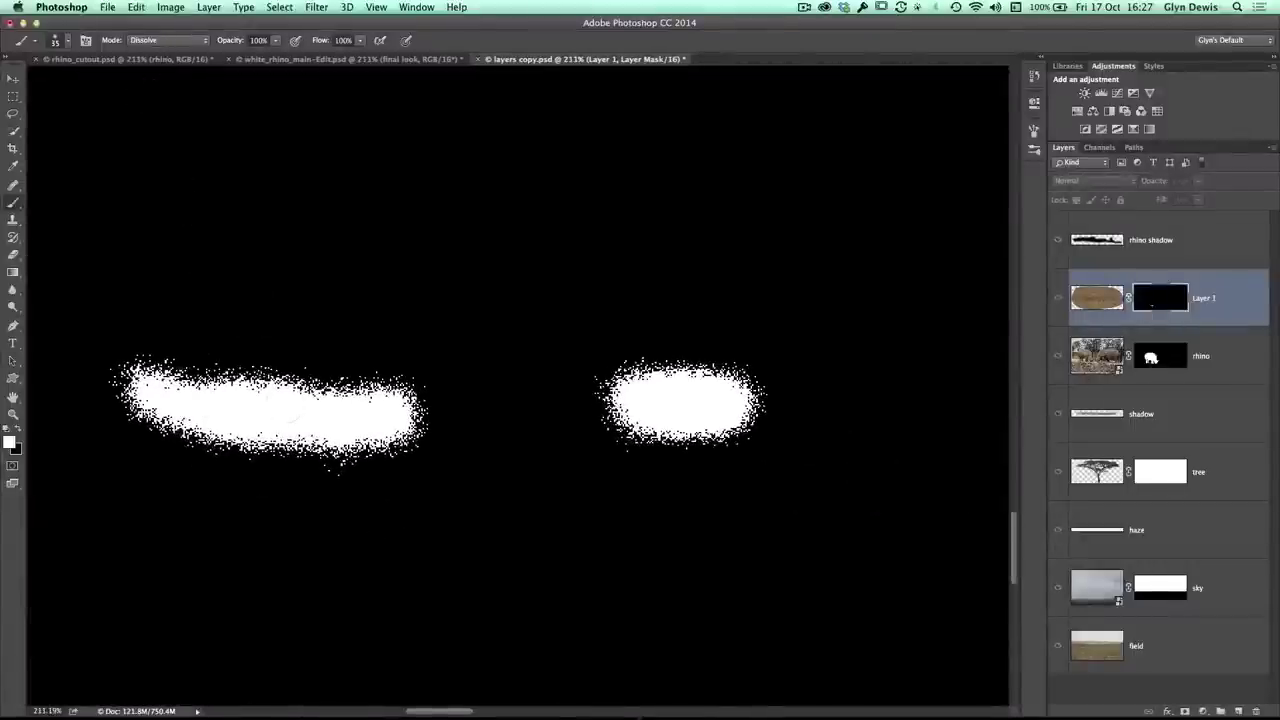
pyautogui.keyDown('alt'); pyautogui.click(1160, 300); pyautogui.keyUp('alt')
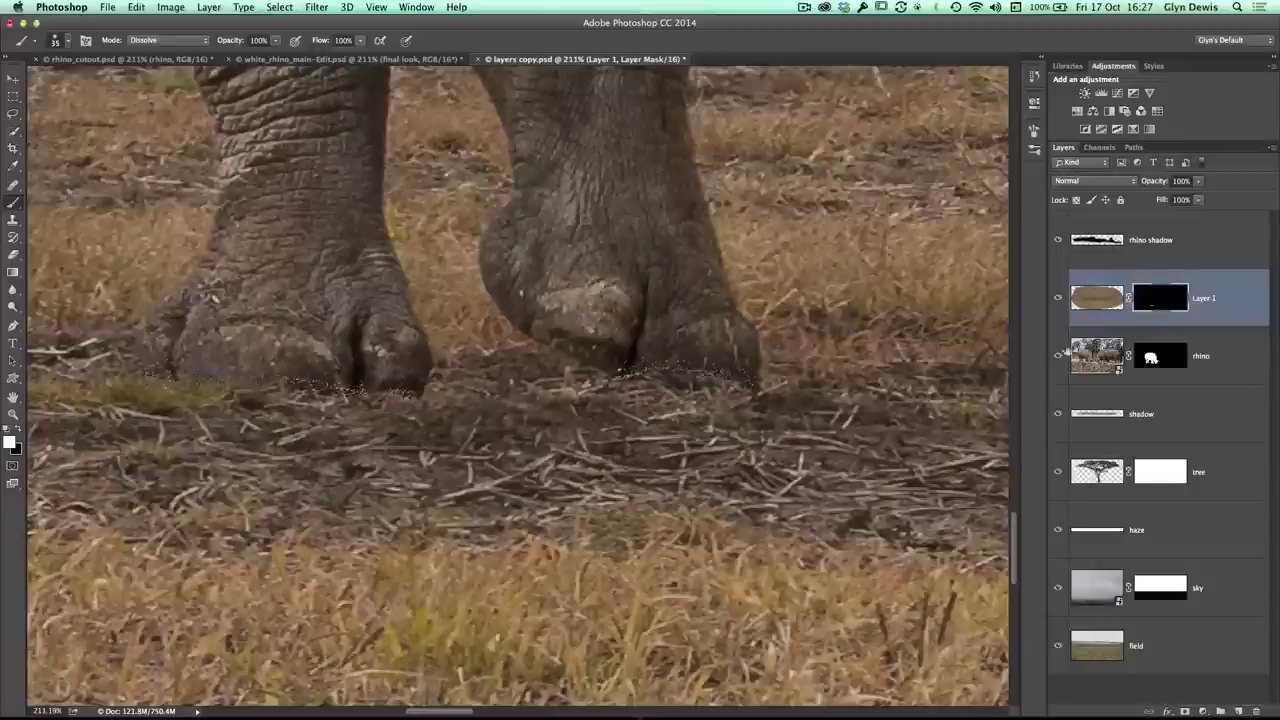
# Step: Apply a Gaussian Blur with a 1.0 pixel radius to the ground patch's layer mask to soften the speckled edges at the feet
pyautogui.scroll(-2, 312, 480)
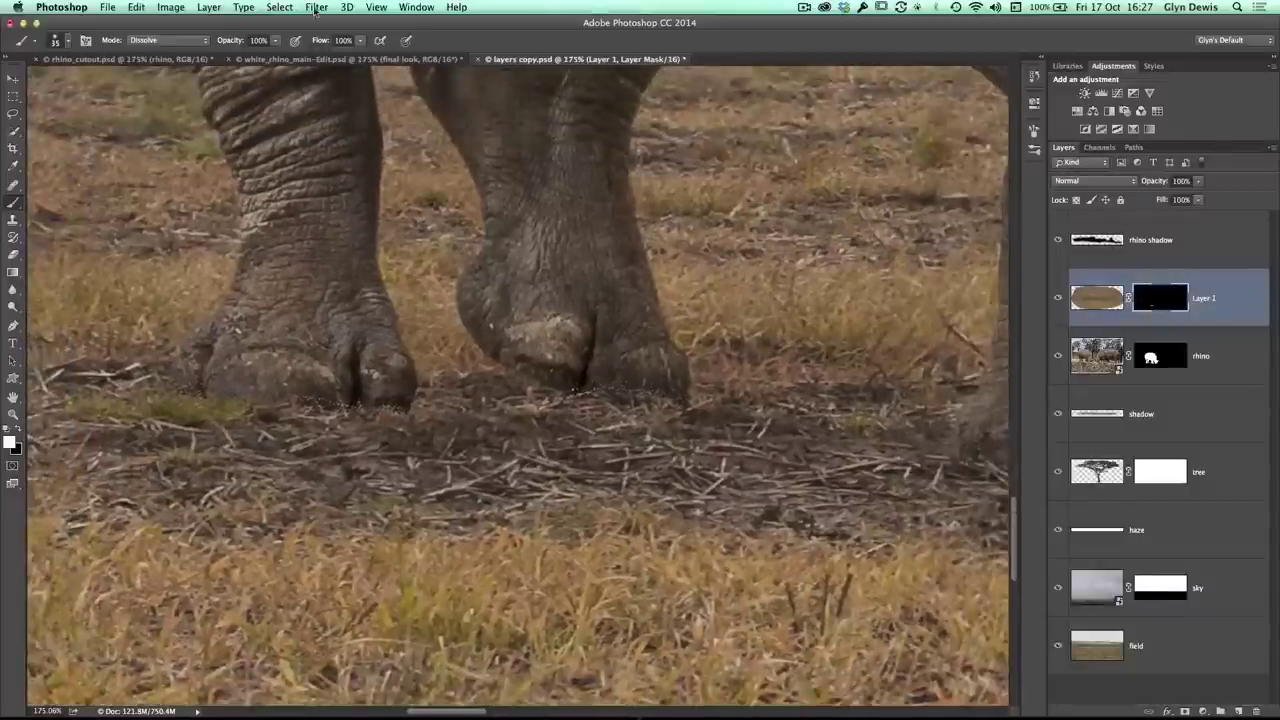
pyautogui.click(315, 8)
pyautogui.moveTo(322, 165)
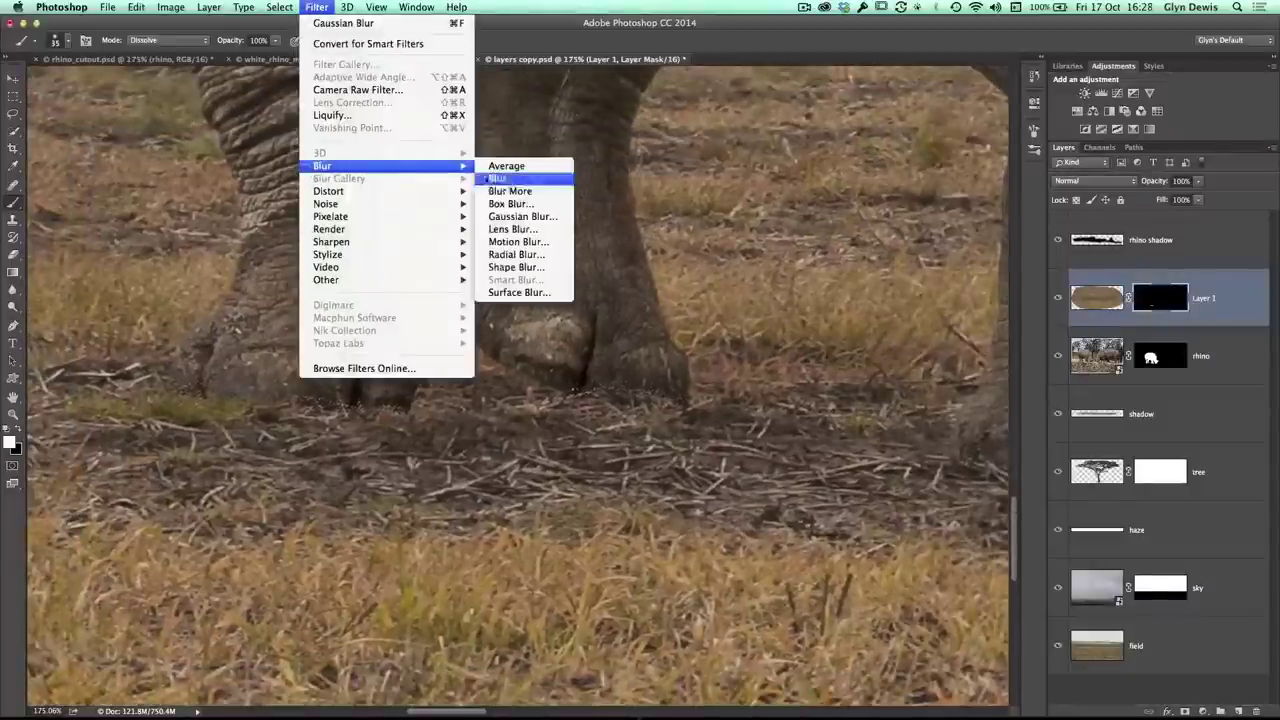
pyautogui.click(500, 217)
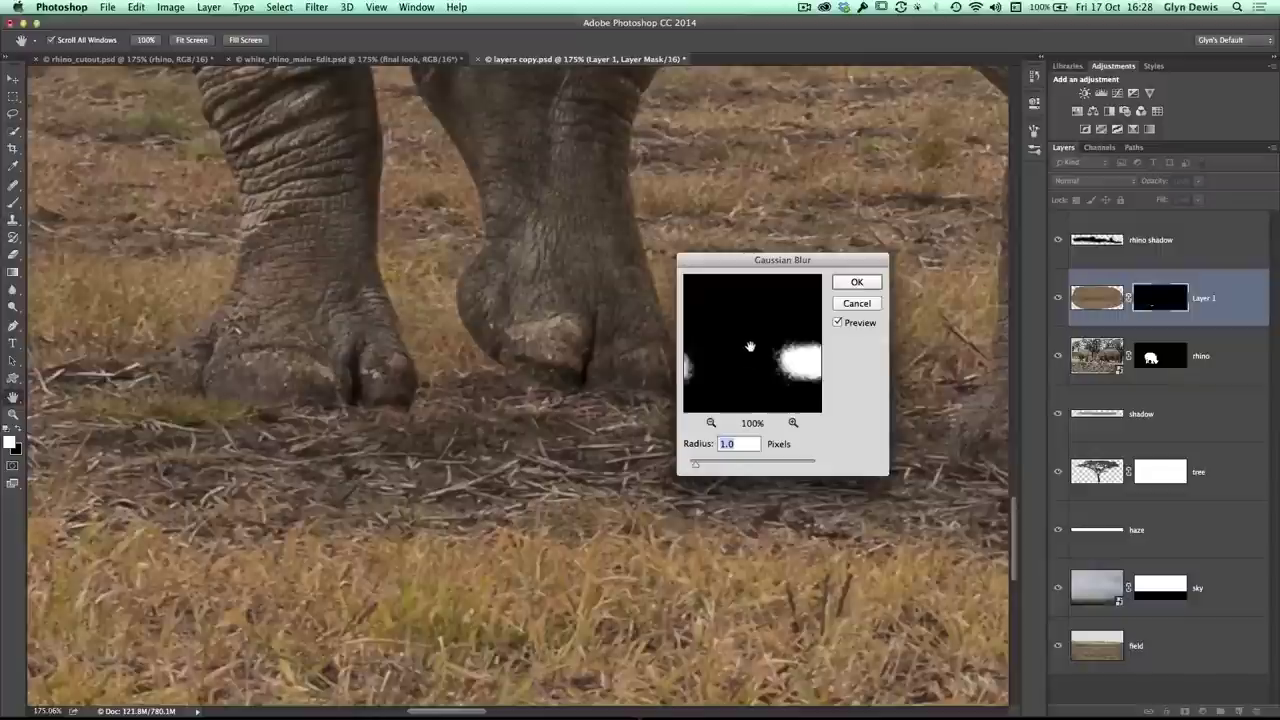
pyautogui.hscroll(5, 729, 343)
pyautogui.hscroll(2, 720, 347)
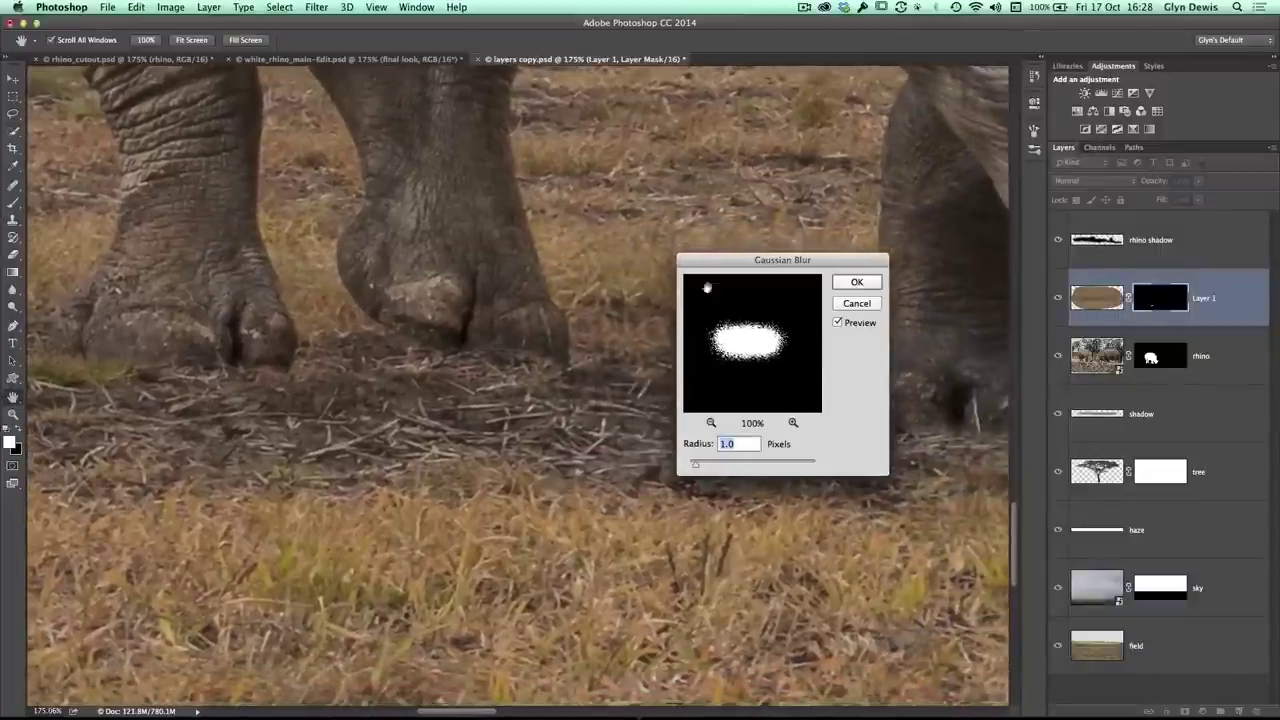
pyautogui.moveTo(760, 260); pyautogui.dragTo(720, 268)
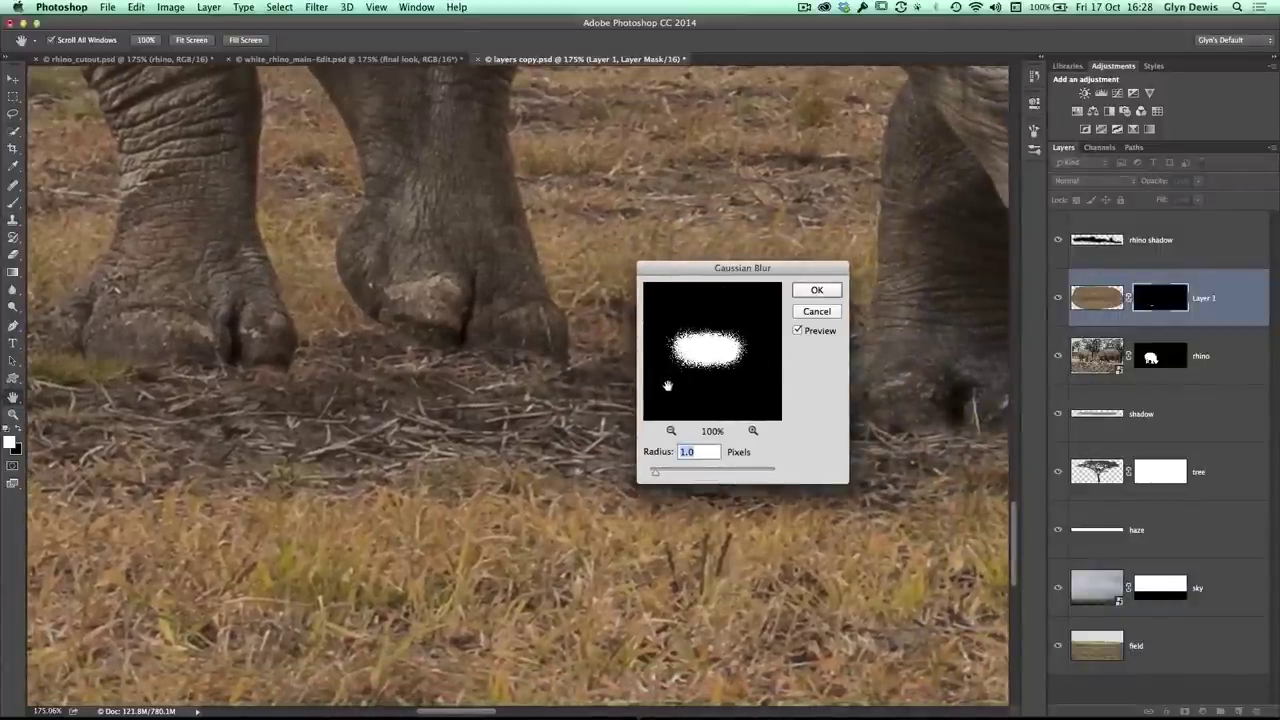
pyautogui.hscroll(2, 670, 385)
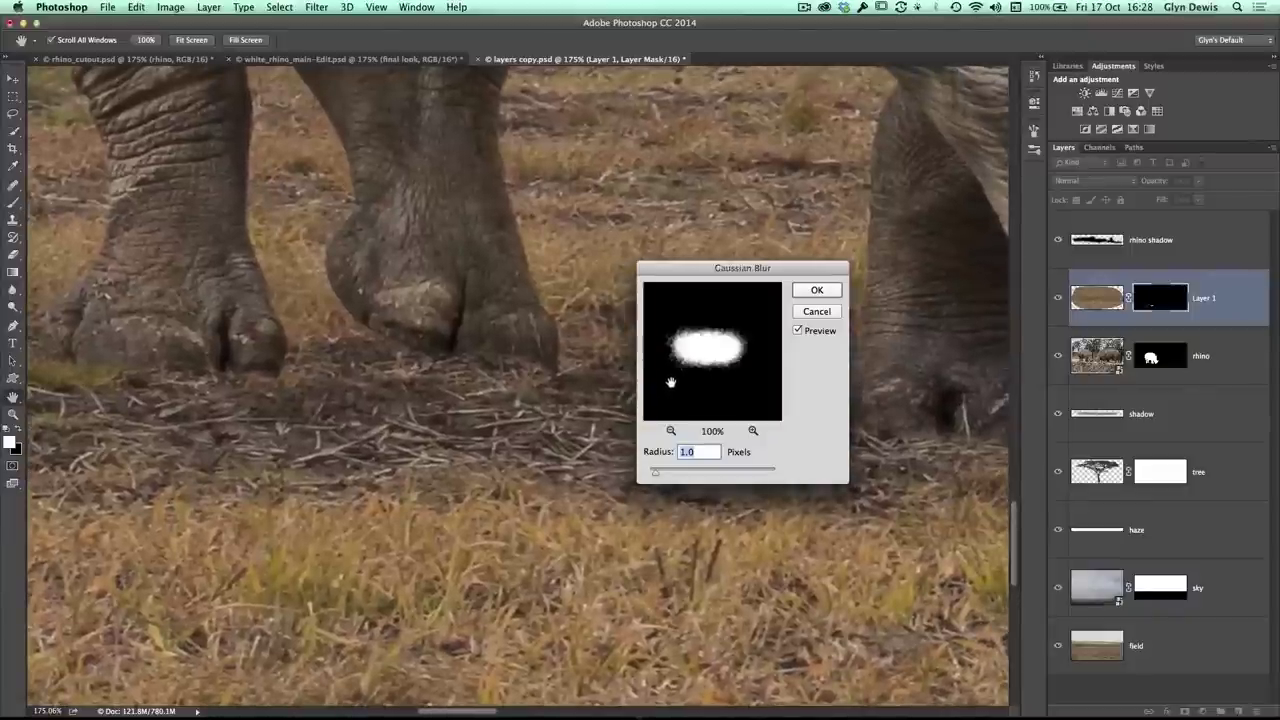
pyautogui.scroll(-2, 670, 383)
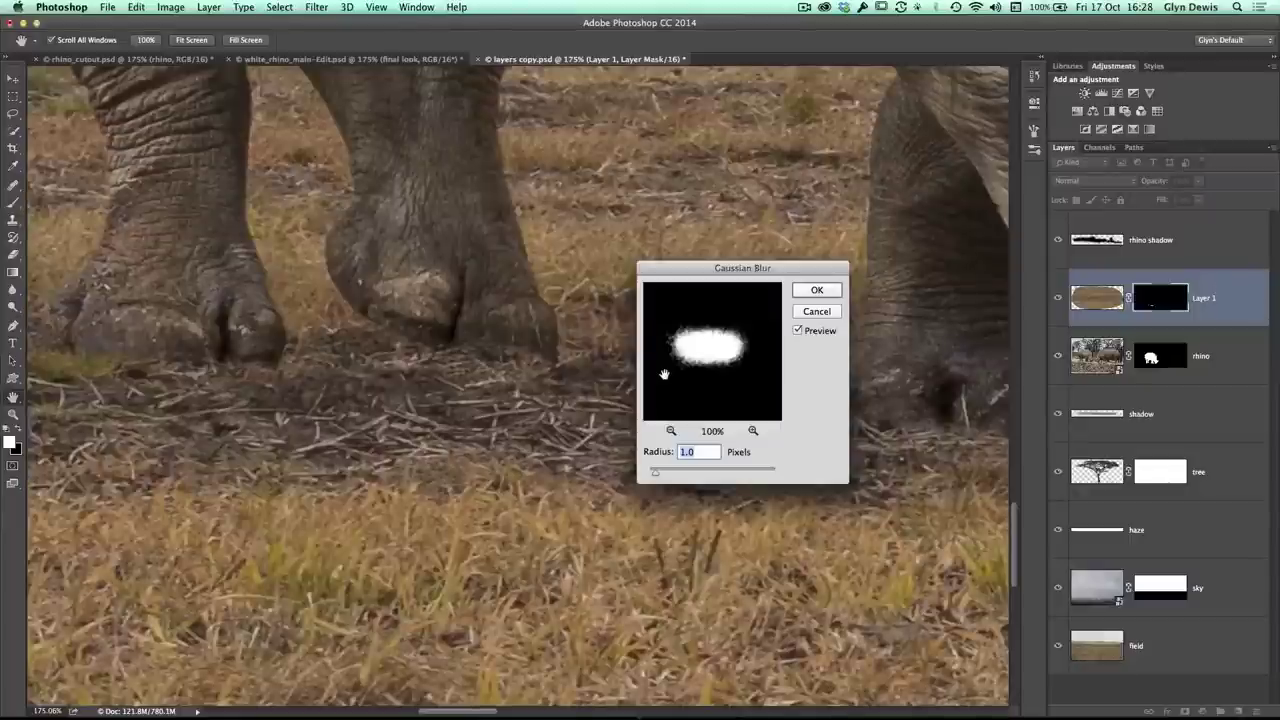
pyautogui.click(817, 290)
pyautogui.press('b')
# Step: Compare the rhino's feet with the masked ground patch hidden and shown, and examine the whole composite
pyautogui.hscroll(-2, 203, 420)
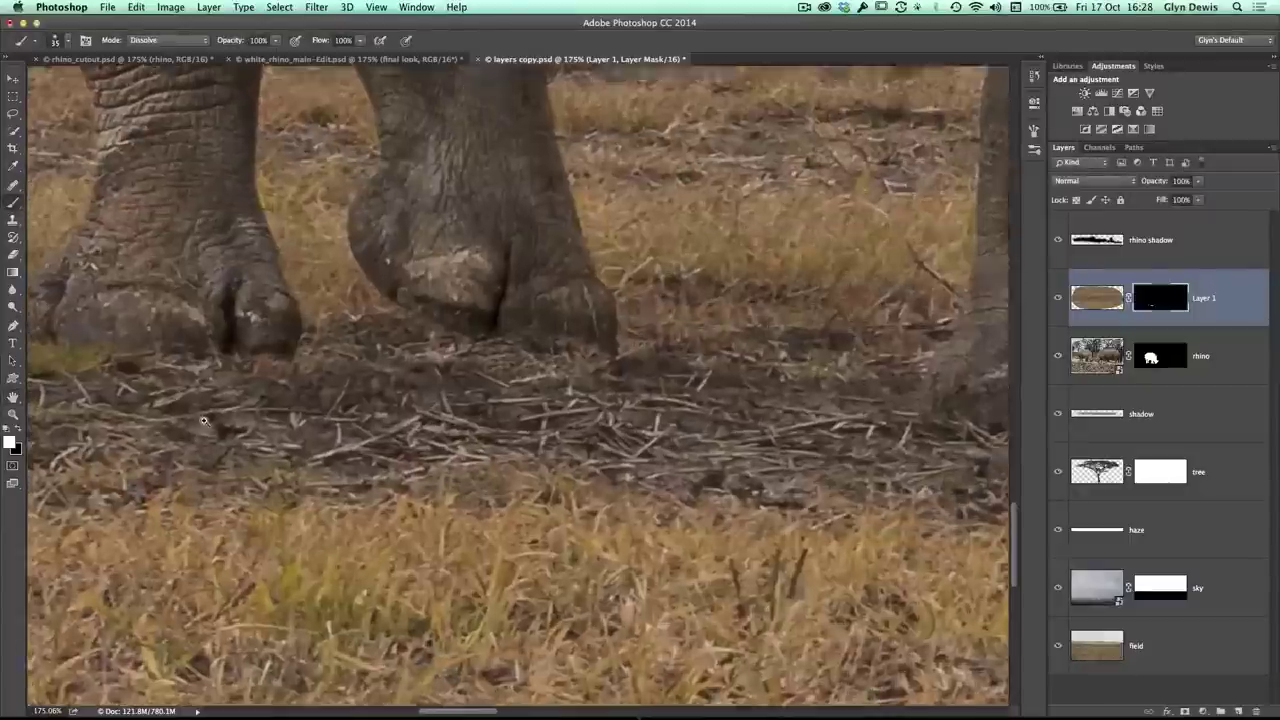
pyautogui.hscroll(-5, 343, 428)
pyautogui.scroll(1, 543, 443)
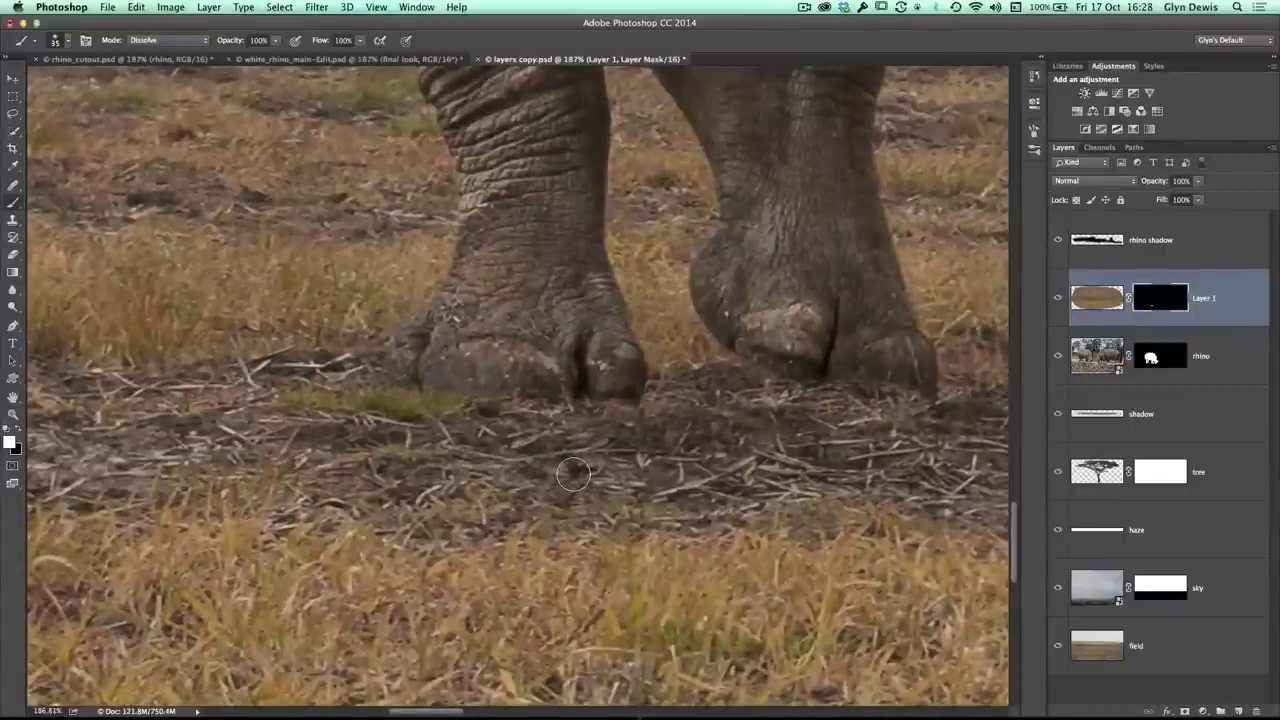
pyautogui.click(1057, 300)
pyautogui.click(1057, 300)
pyautogui.click(1057, 300)
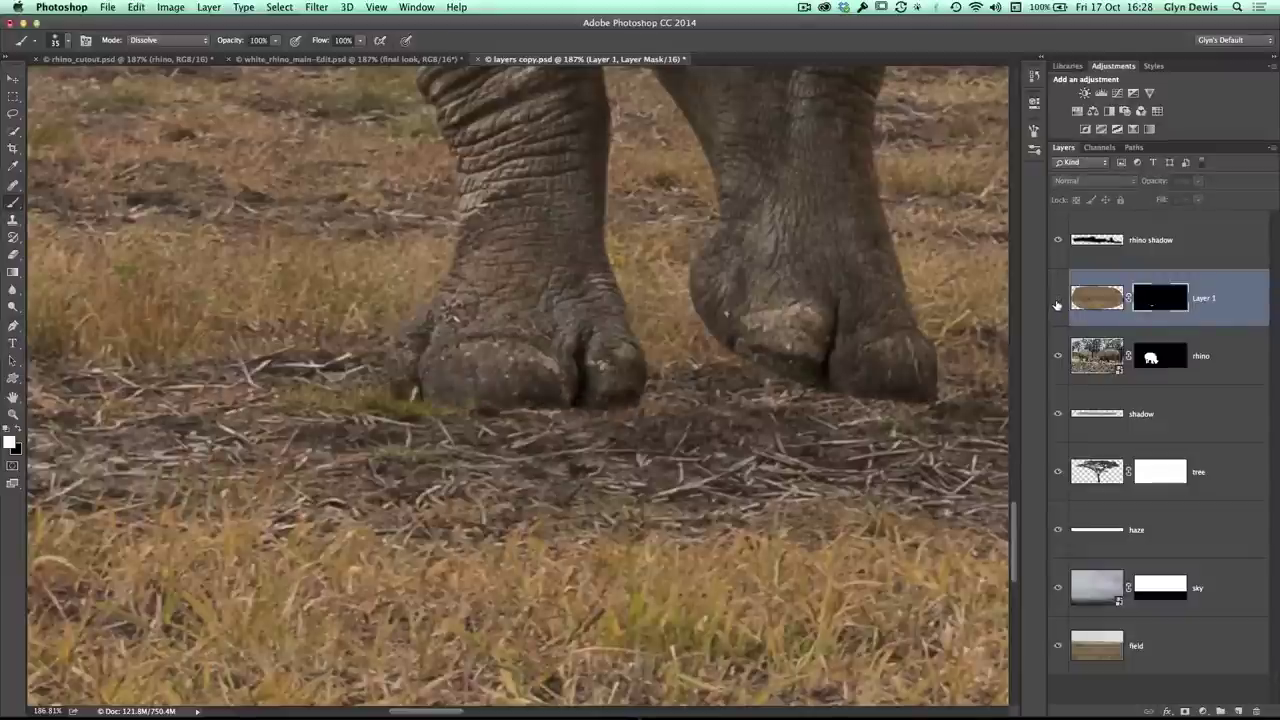
pyautogui.click(1058, 300)
pyautogui.click(1058, 300)
pyautogui.click(1058, 300)
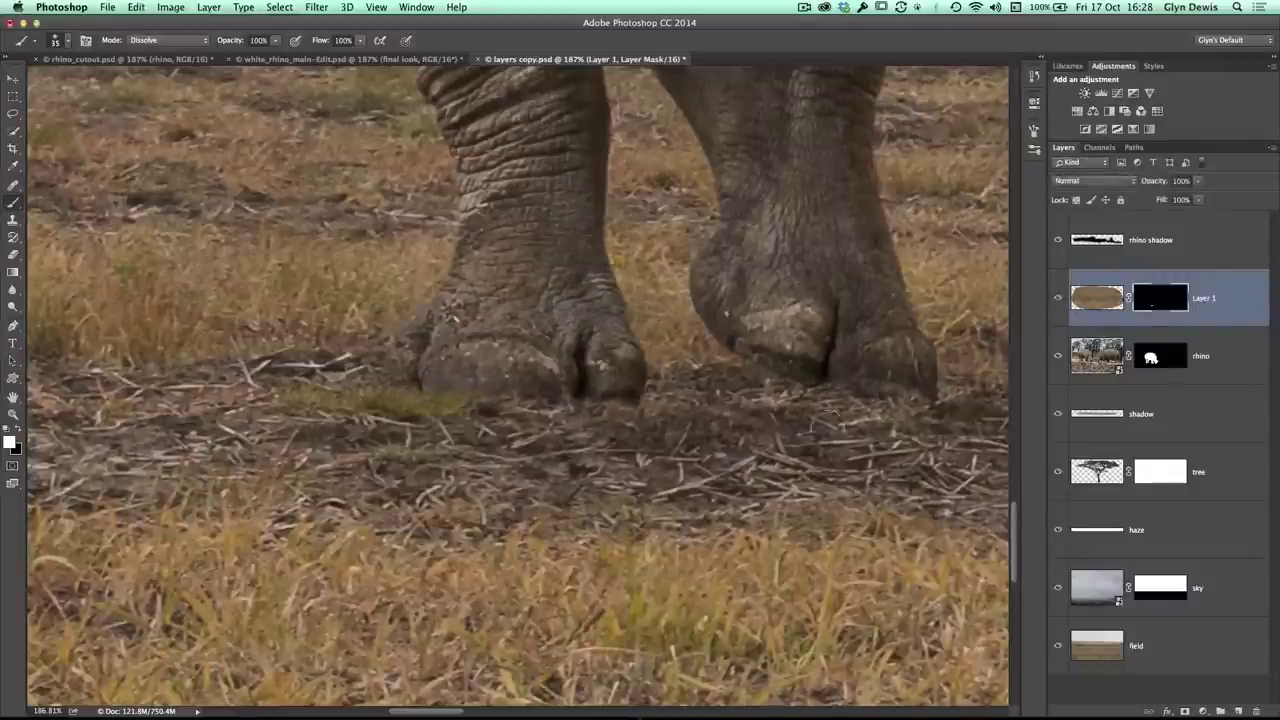
pyautogui.scroll(-5, 544, 383)
pyautogui.scroll(-4, 388, 406)
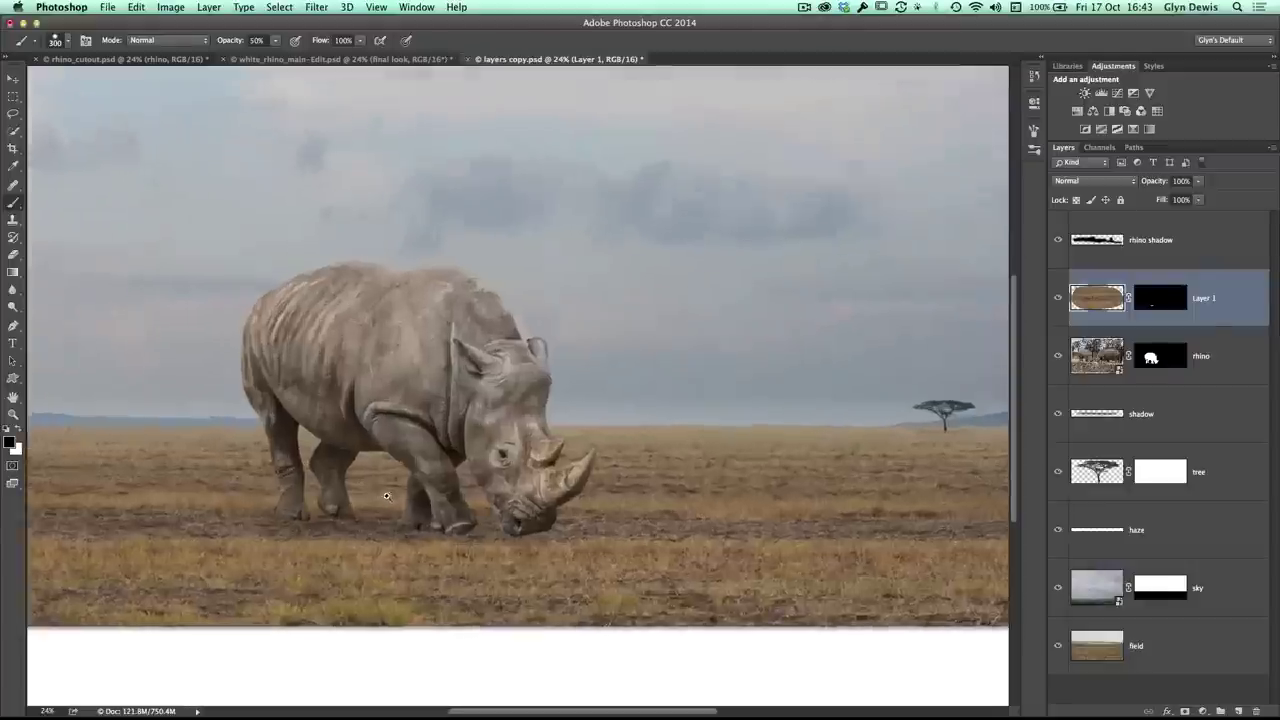
pyautogui.scroll(3, 367, 476)
pyautogui.scroll(-1, 478, 500)
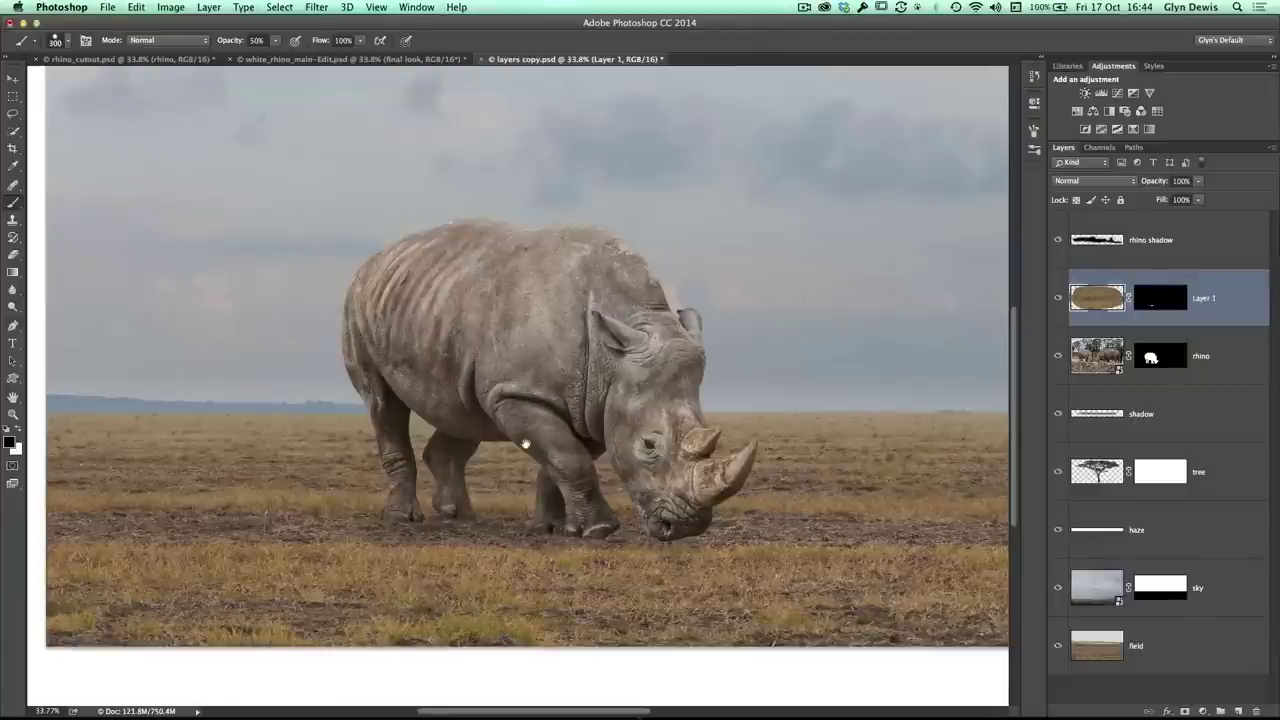
pyautogui.moveTo(523, 449); pyautogui.dragTo(466, 423)
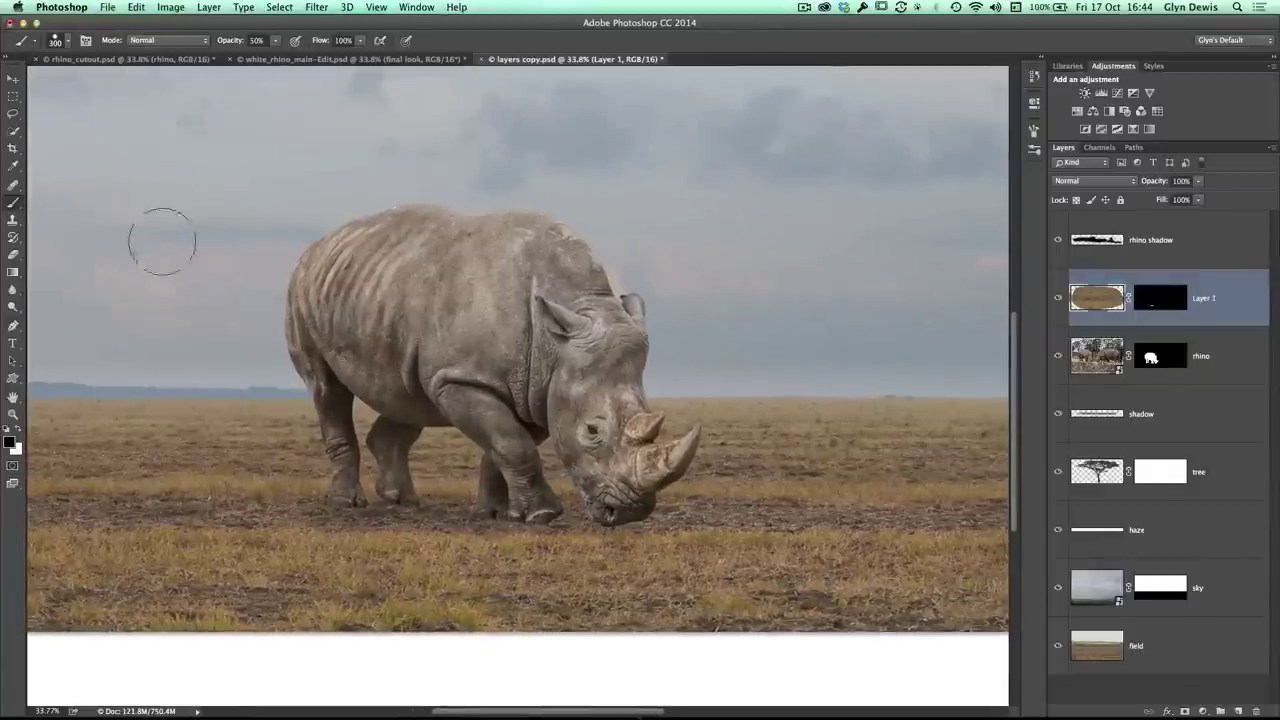
# Step: Create a new 1000 × 1000 pixel document at 240 pixels/inch and fill its background with 50% Gray
pyautogui.click(108, 8)
pyautogui.click(118, 32)
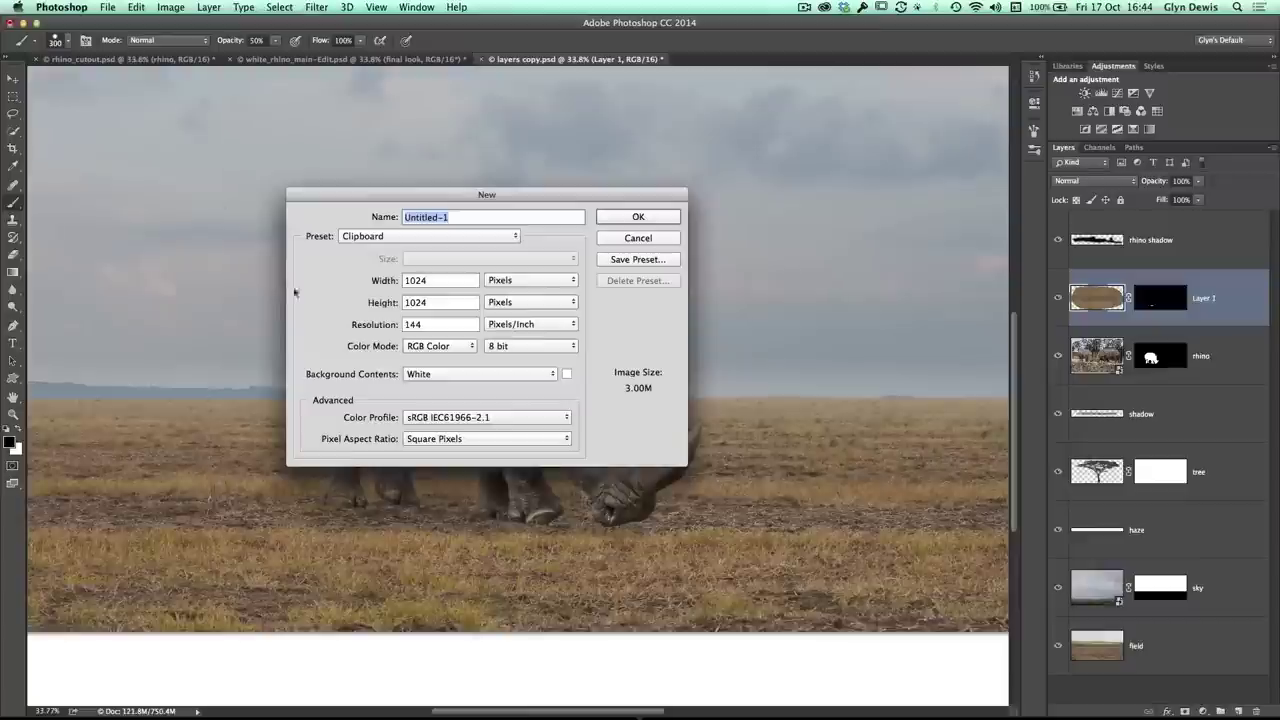
pyautogui.doubleClick(415, 280)
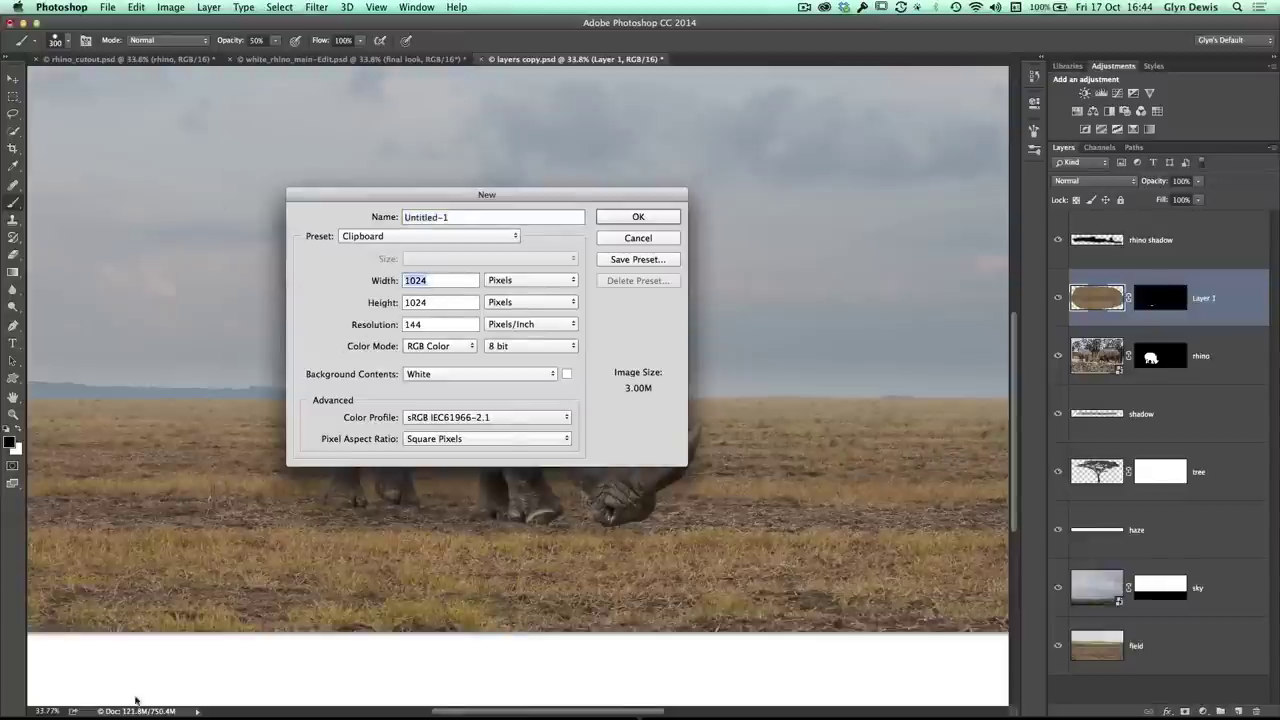
pyautogui.write('1000')
pyautogui.press('Tab')
pyautogui.write('1000')
pyautogui.press('Tab')
pyautogui.write('240')
pyautogui.press('Return')
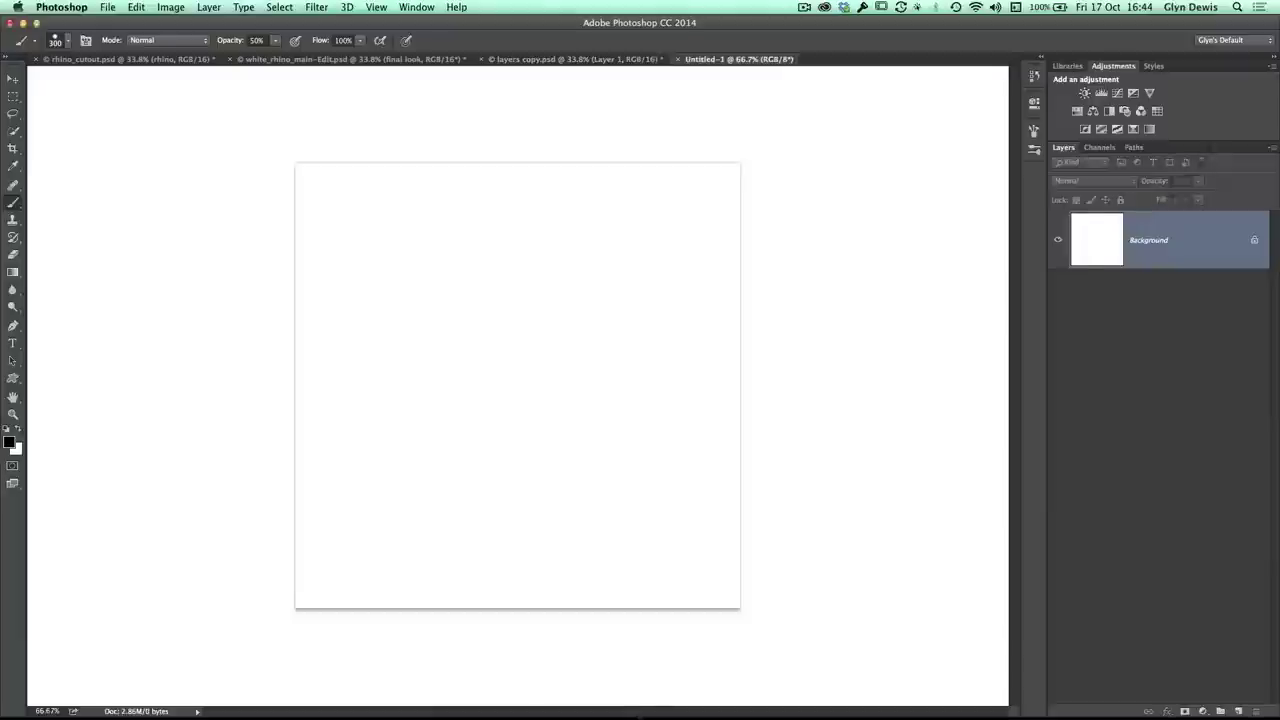
pyautogui.hotkey('shift', 'F5')
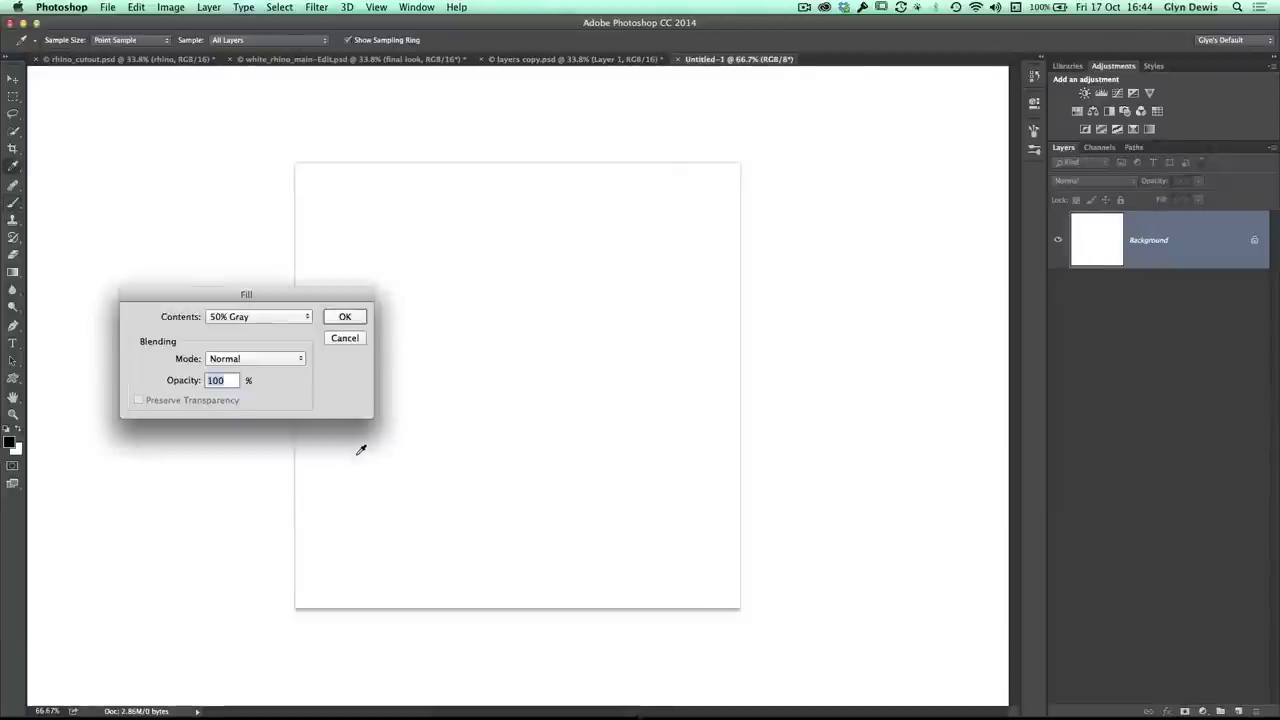
pyautogui.press('Return')
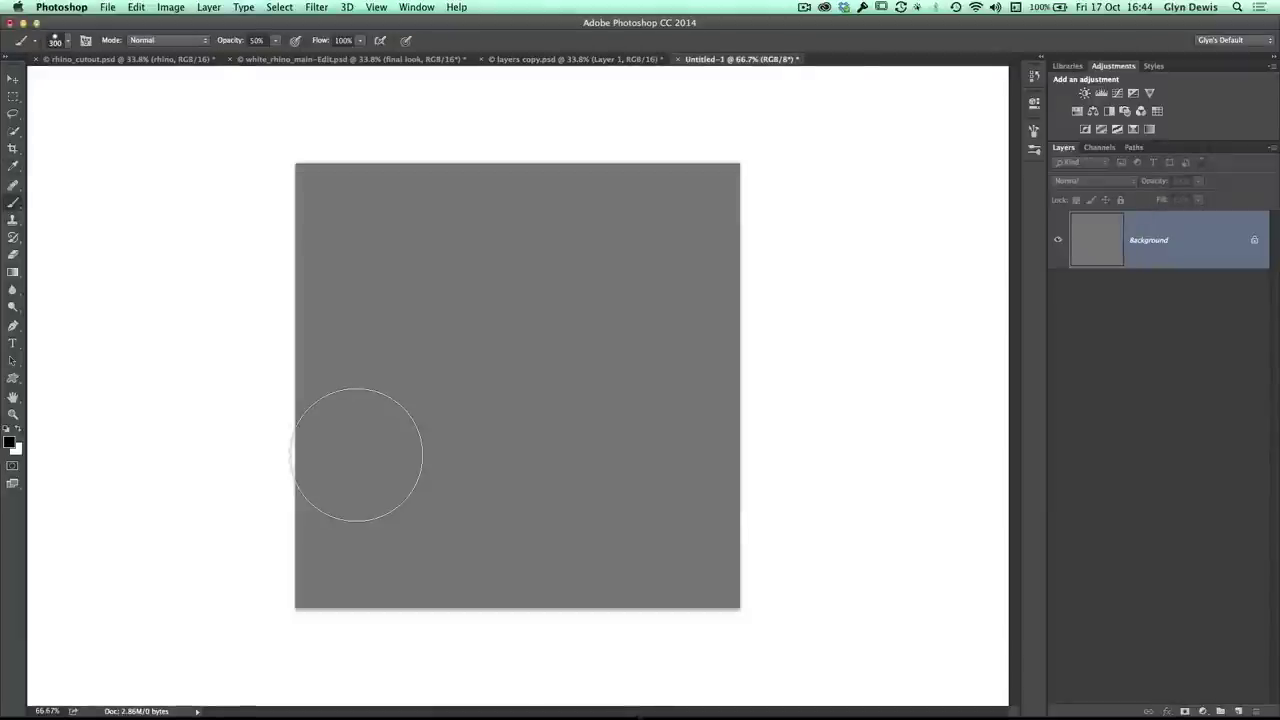
# Step: Choose the cloud-like 45 px brush tip and set its spacing to 64%
pyautogui.click(68, 42)
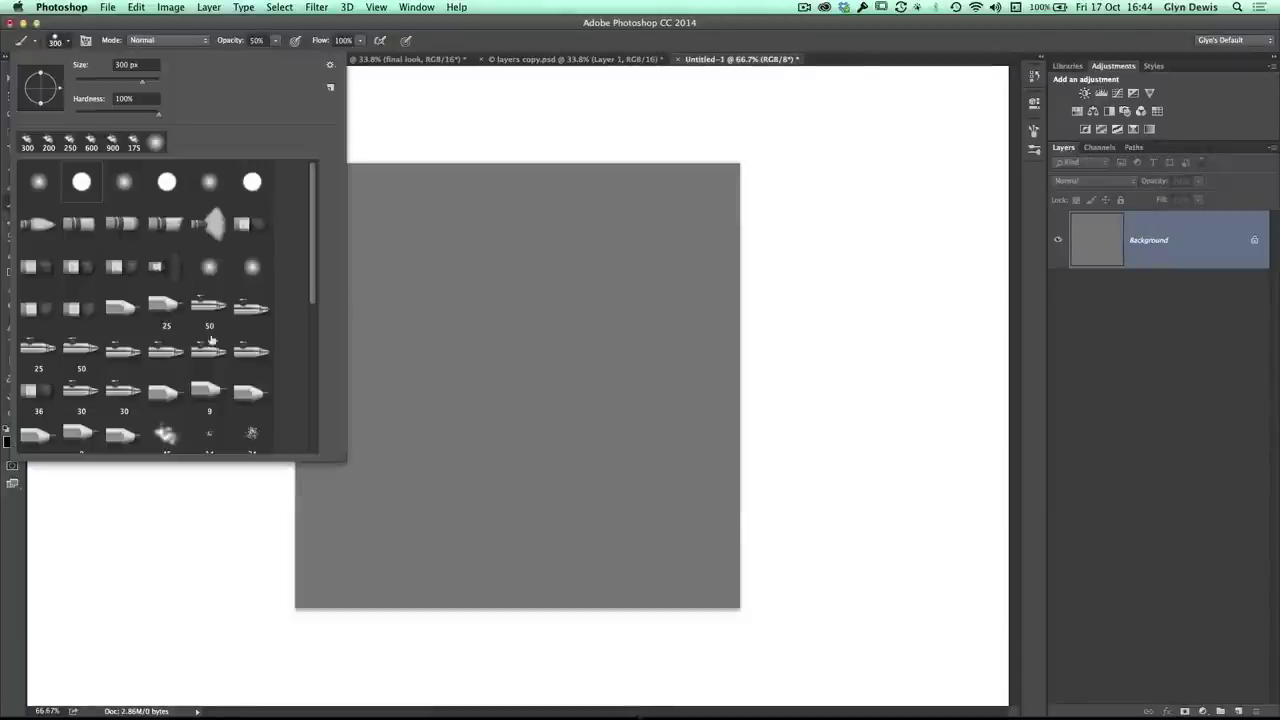
pyautogui.moveTo(312, 295); pyautogui.dragTo(307, 386)
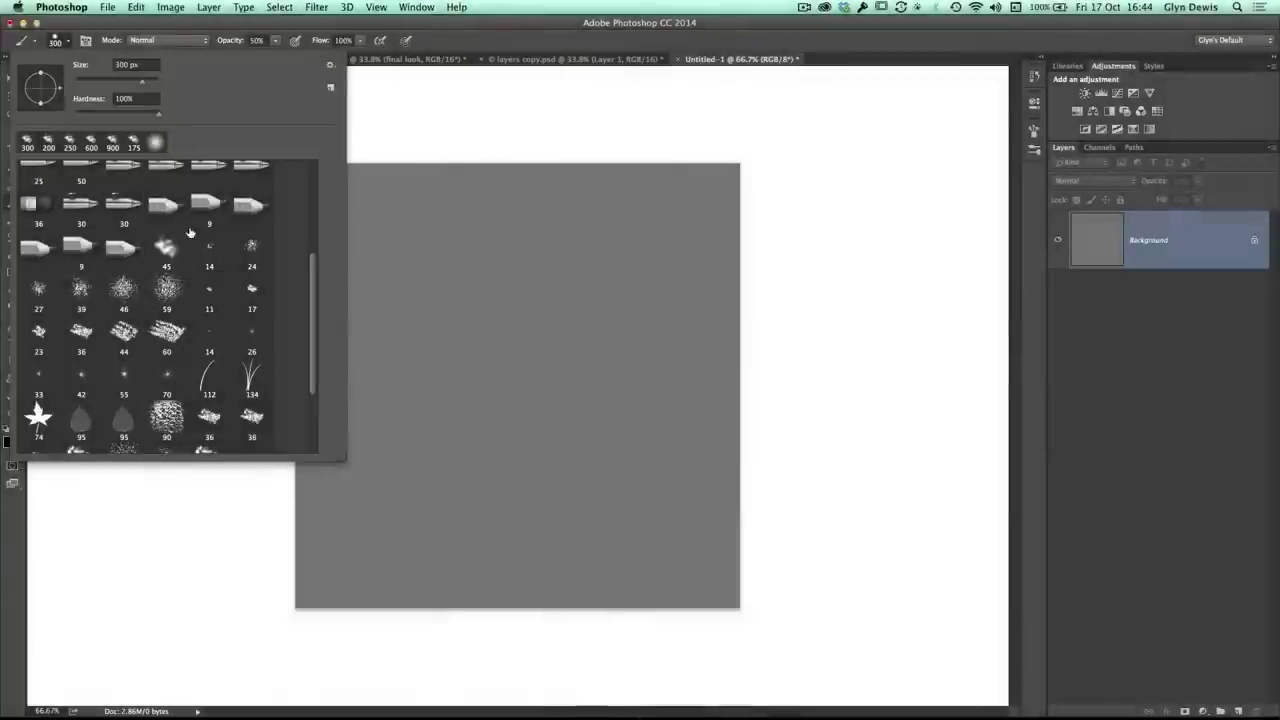
pyautogui.click(165, 247)
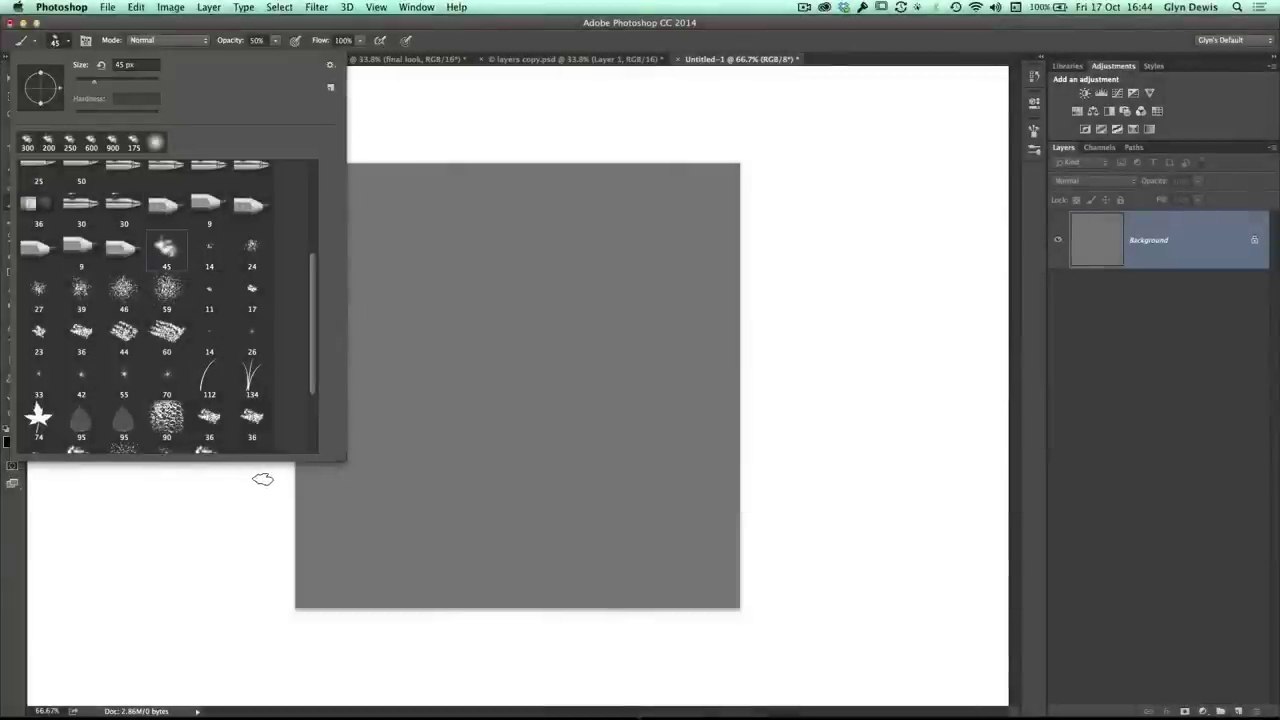
pyautogui.click(86, 42)
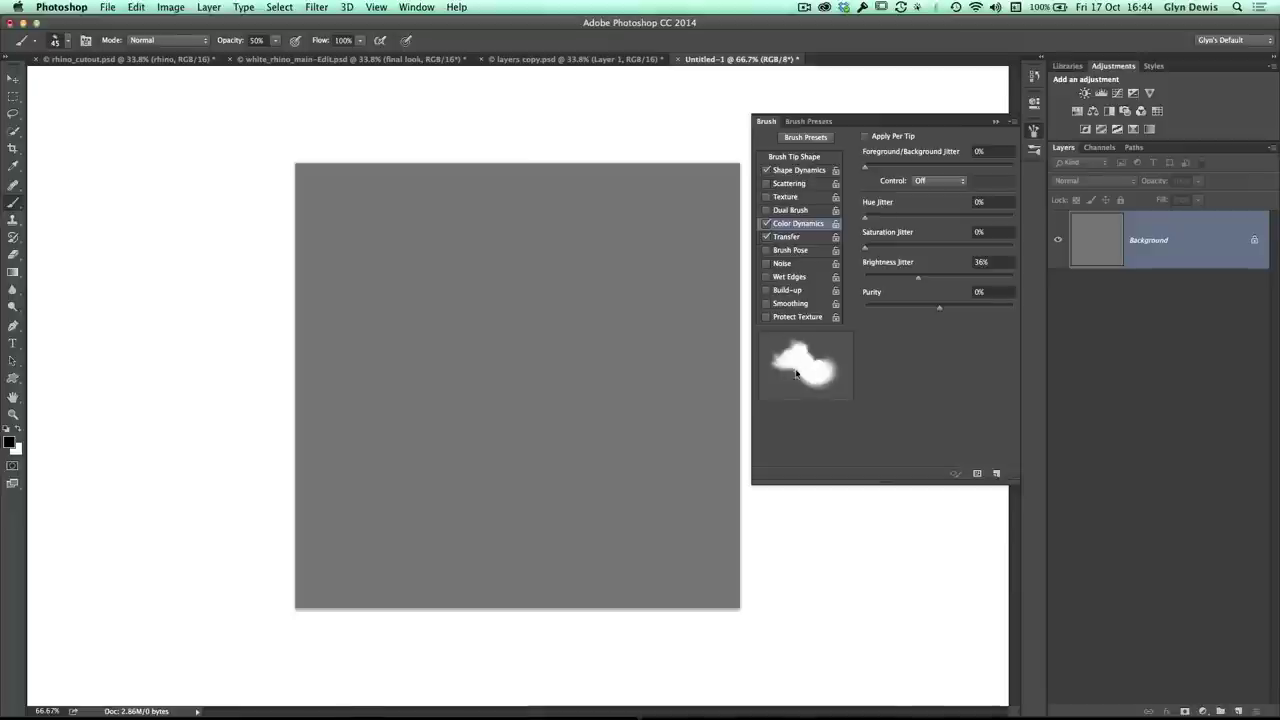
pyautogui.click(790, 160)
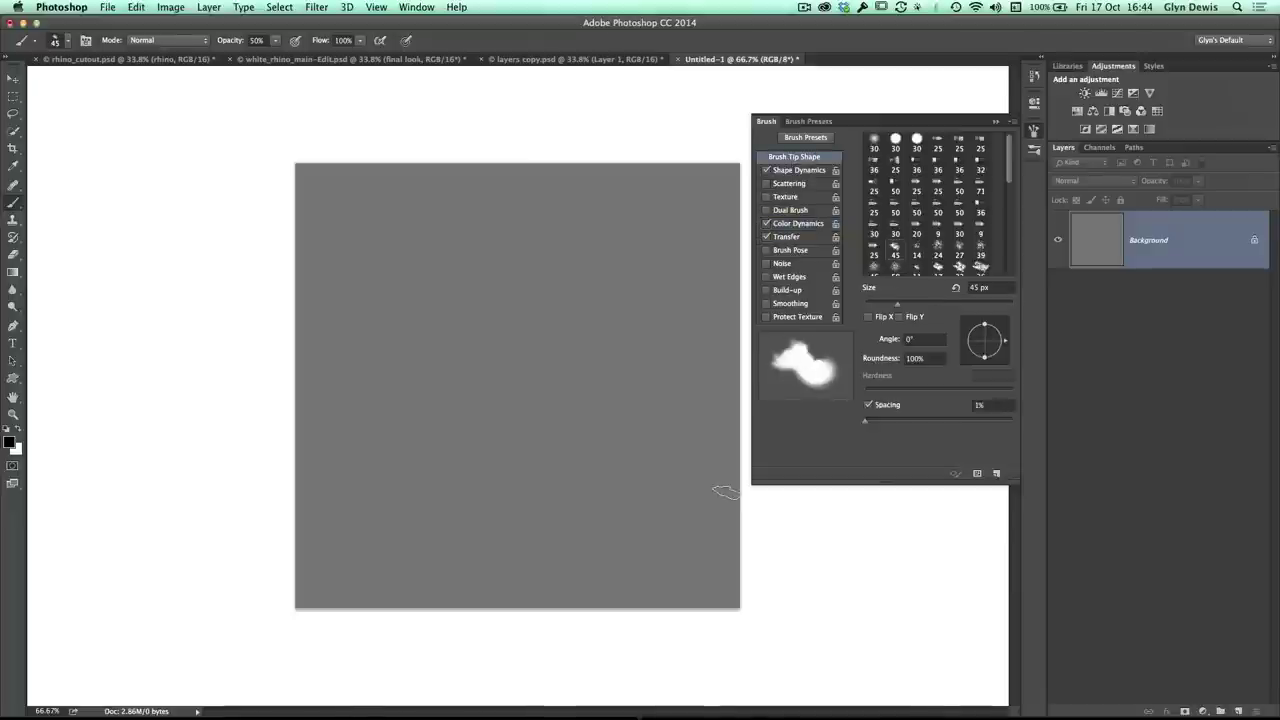
pyautogui.moveTo(865, 426)
pyautogui.mouseDown()
pyautogui.moveTo(912, 425)
pyautogui.moveTo(895, 423)
pyautogui.moveTo(866, 500)
pyautogui.mouseUp()
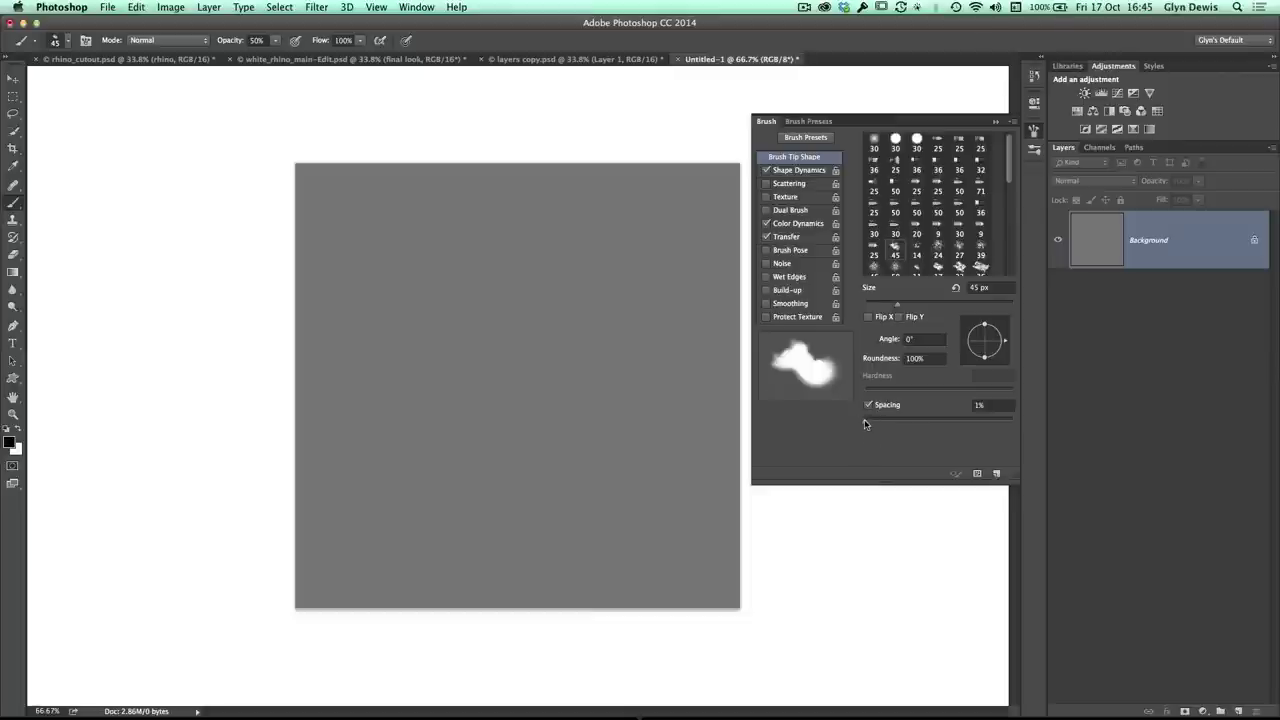
pyautogui.moveTo(865, 424); pyautogui.dragTo(910, 425)
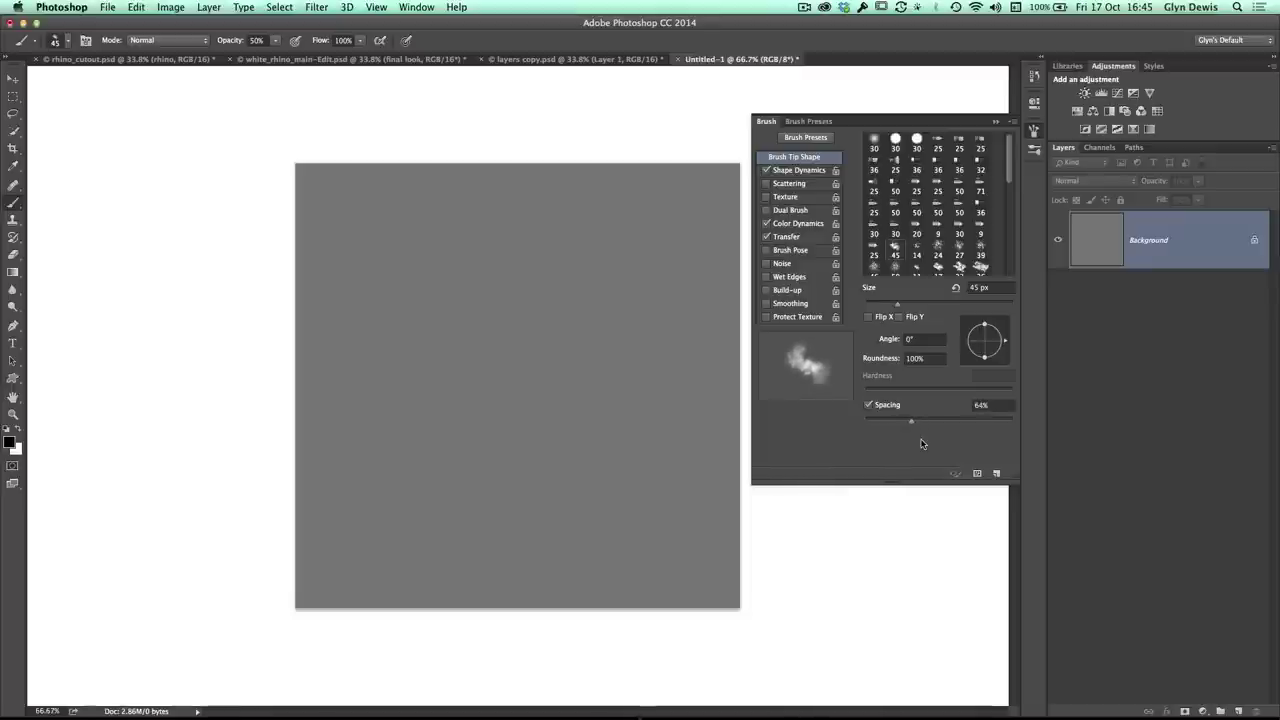
# Step: In the brush's Shape Dynamics, set both Size Jitter and Angle Jitter to 100%
pyautogui.click(798, 170)
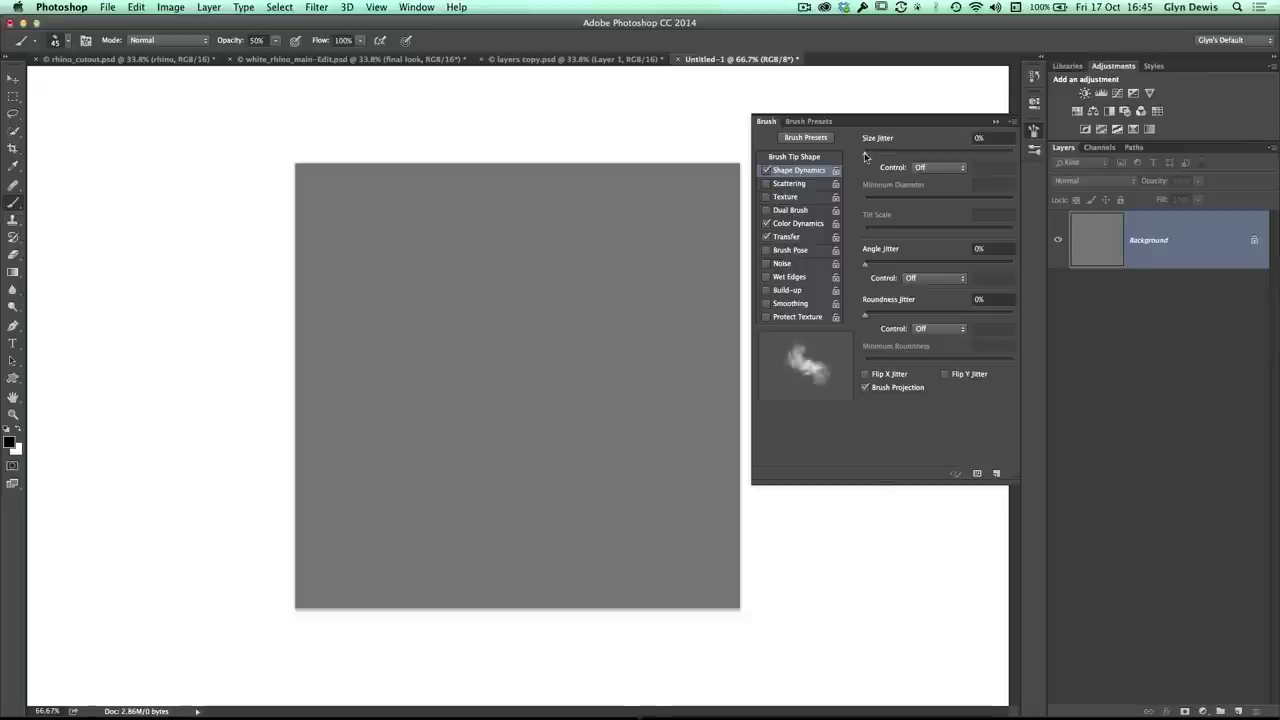
pyautogui.moveTo(864, 153); pyautogui.dragTo(1013, 153)
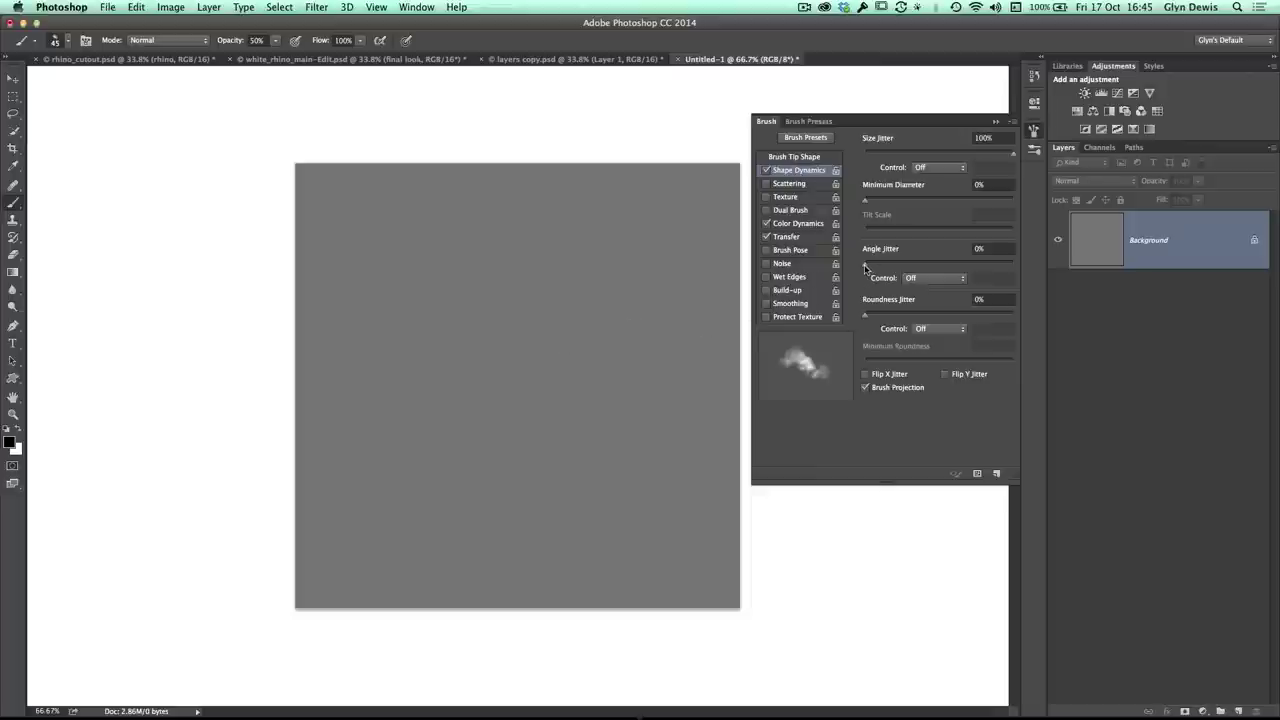
pyautogui.moveTo(865, 267); pyautogui.dragTo(1013, 264)
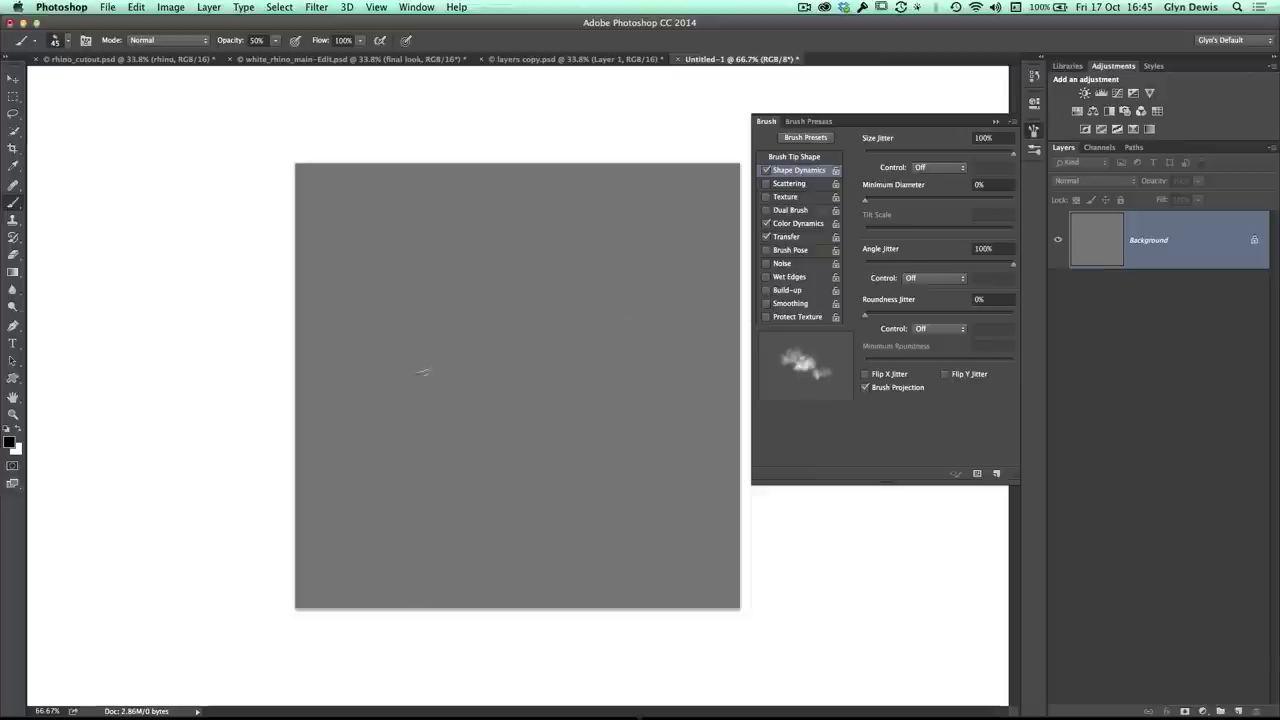
# Step: Set the brush's Foreground/Background Jitter to 50% with Apply Per Tip on, and its Transfer Opacity Jitter to 100%
pyautogui.click(788, 225)
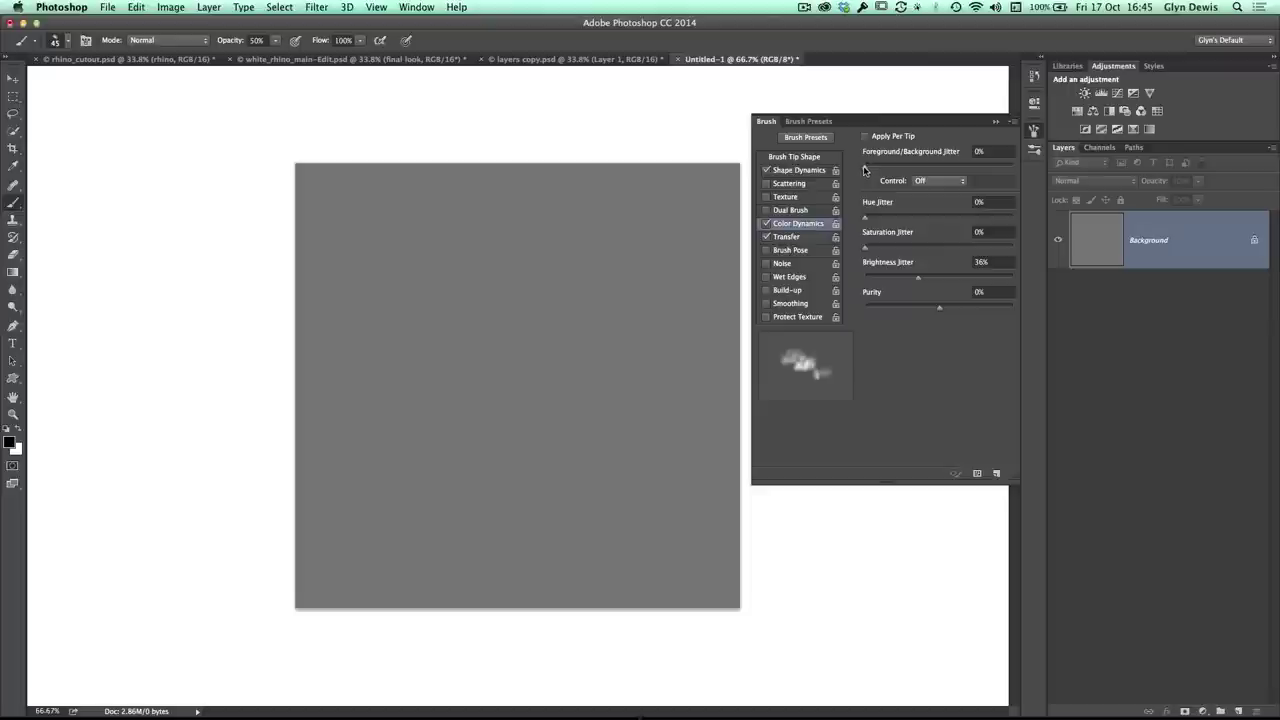
pyautogui.moveTo(865, 170); pyautogui.dragTo(940, 172)
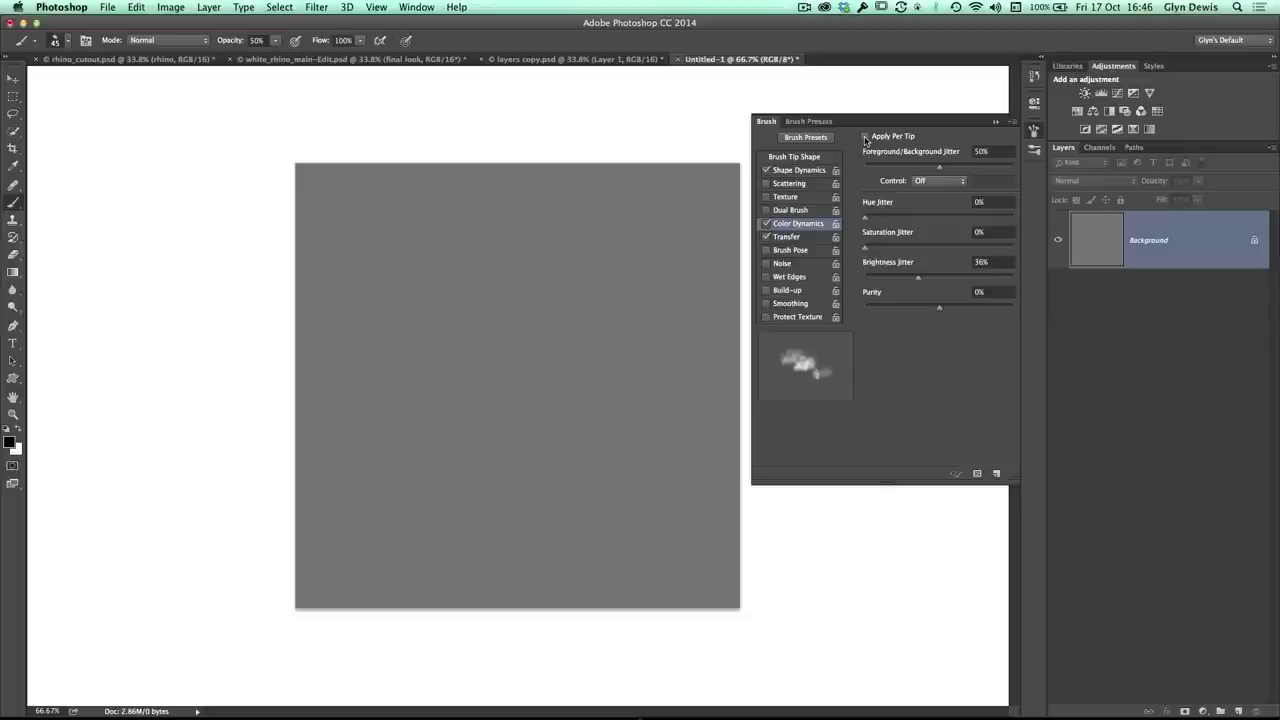
pyautogui.click(866, 137)
pyautogui.click(787, 238)
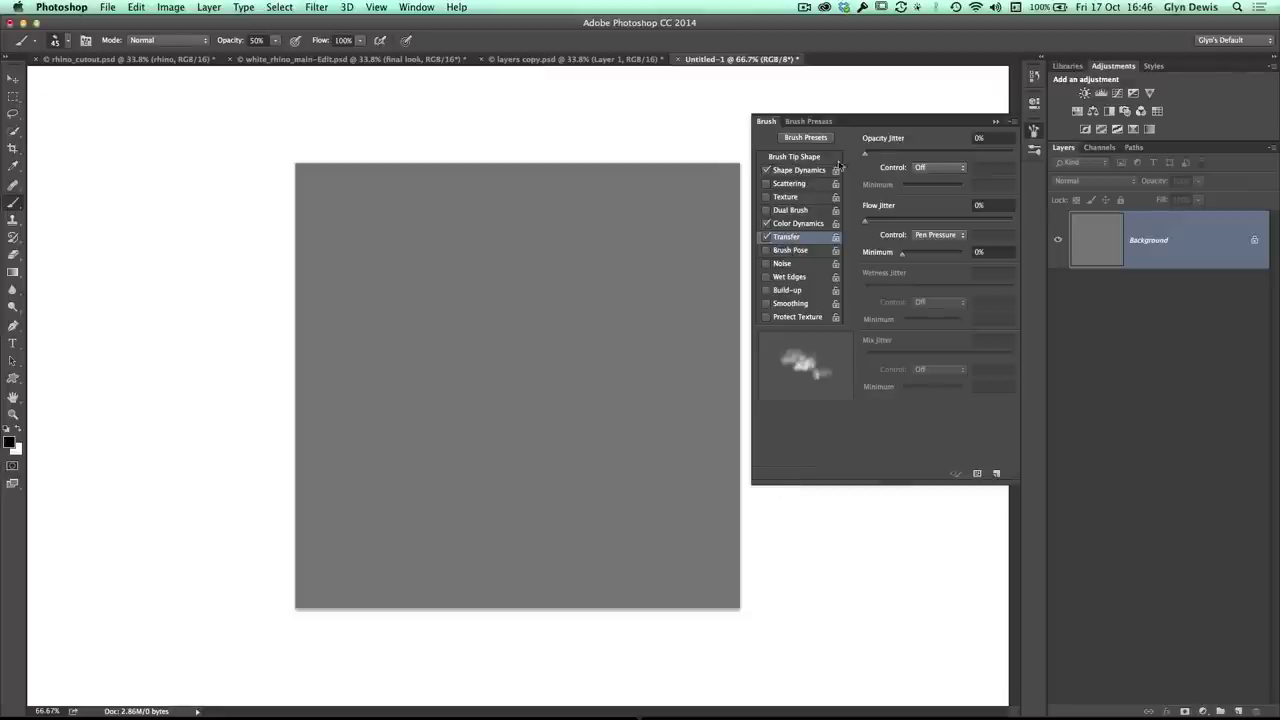
pyautogui.moveTo(866, 156); pyautogui.dragTo(1040, 153)
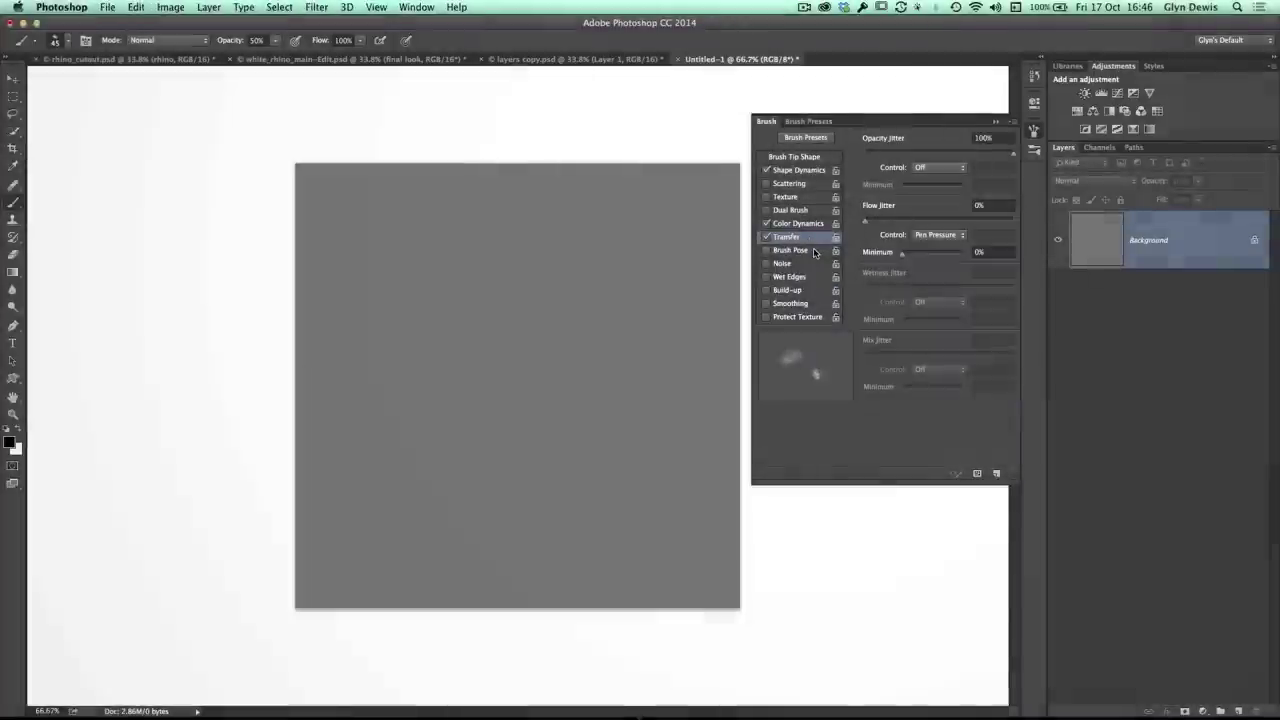
# Step: Set the brush tip's spacing to 15% and close the brush settings
pyautogui.click(786, 158)
pyautogui.moveTo(911, 422); pyautogui.dragTo(875, 427)
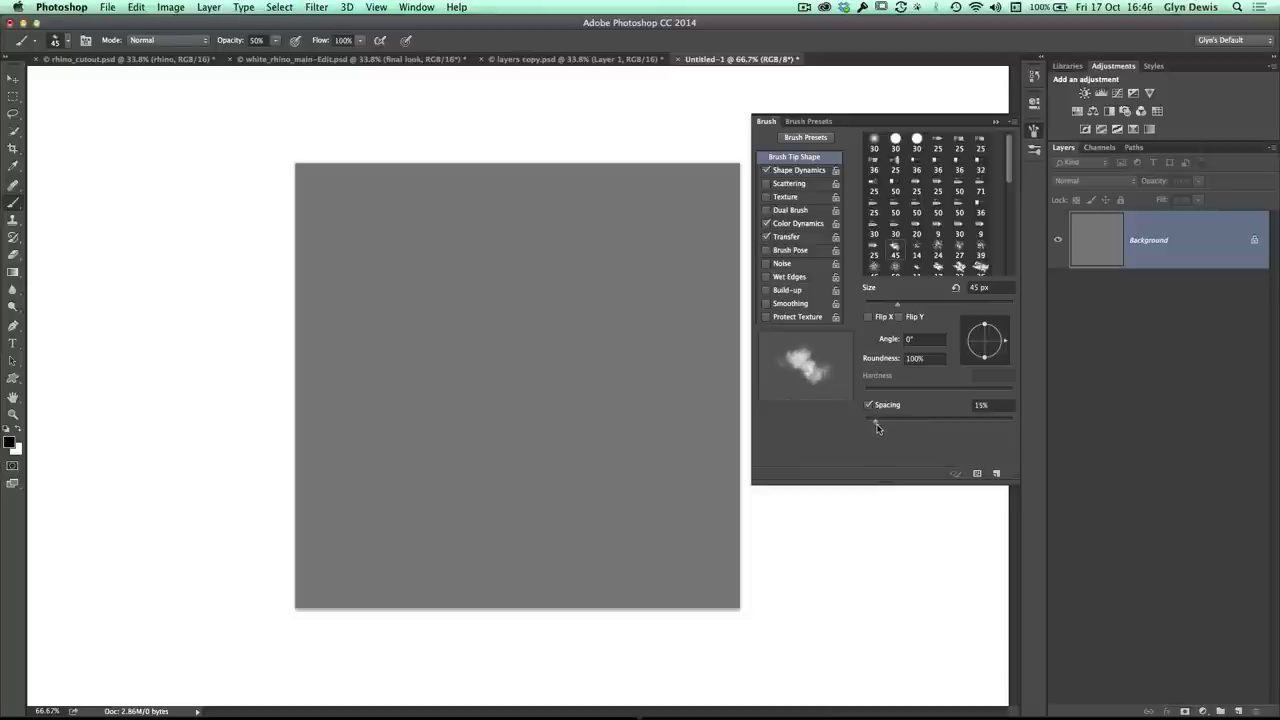
pyautogui.click(1035, 131)
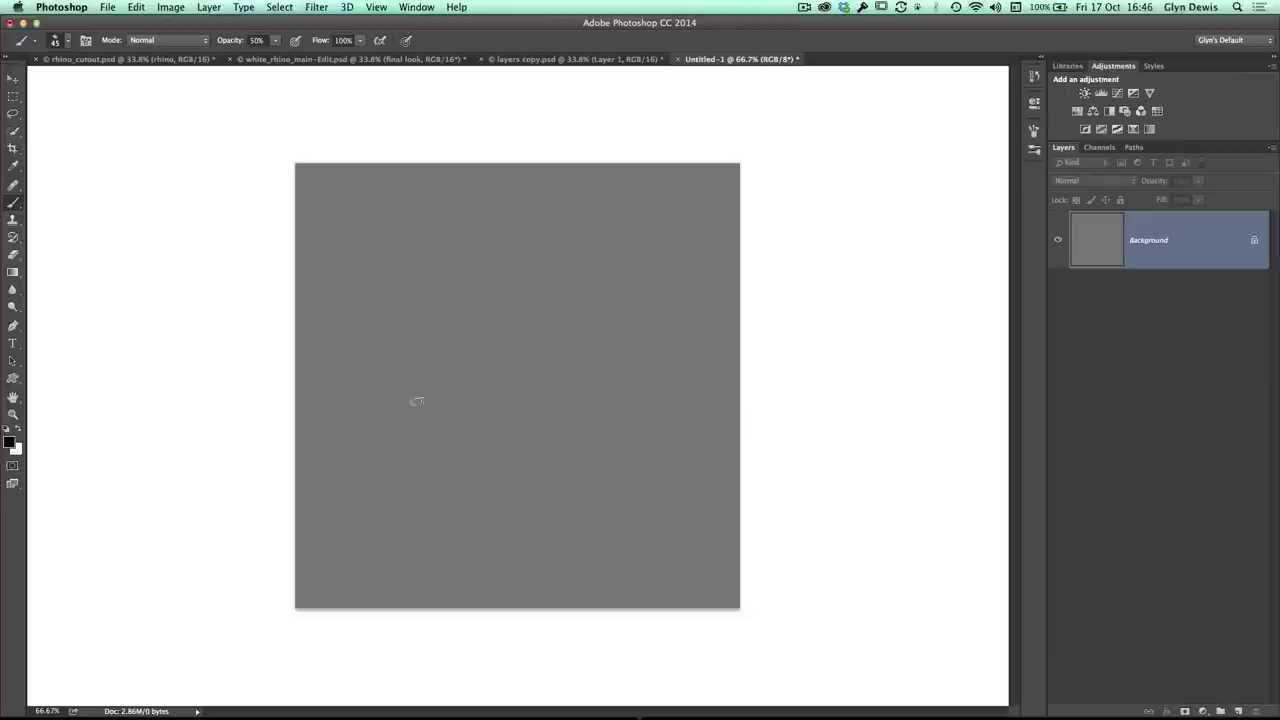
# Step: Enlarge the brush to 400 px and paint overlapping test strokes in black across the middle of the gray document
pyautogui.press(']')
pyautogui.press(']')
pyautogui.press(']')
pyautogui.press(']')
pyautogui.press(']')
pyautogui.press(']')
pyautogui.press(']')
pyautogui.press(']')
pyautogui.press(']')
pyautogui.press(']')
pyautogui.press(']')
pyautogui.moveTo(634, 409)
pyautogui.mouseDown()
pyautogui.moveTo(403, 422)
pyautogui.moveTo(504, 370)
pyautogui.moveTo(628, 384)
pyautogui.moveTo(450, 360)
pyautogui.moveTo(399, 404)
pyautogui.moveTo(641, 440)
pyautogui.moveTo(628, 486)
pyautogui.moveTo(472, 480)
pyautogui.moveTo(389, 458)
pyautogui.moveTo(558, 445)
pyautogui.moveTo(603, 379)
pyautogui.moveTo(434, 315)
pyautogui.moveTo(420, 282)
pyautogui.moveTo(610, 325)
pyautogui.moveTo(383, 392)
pyautogui.moveTo(522, 445)
pyautogui.mouseUp()
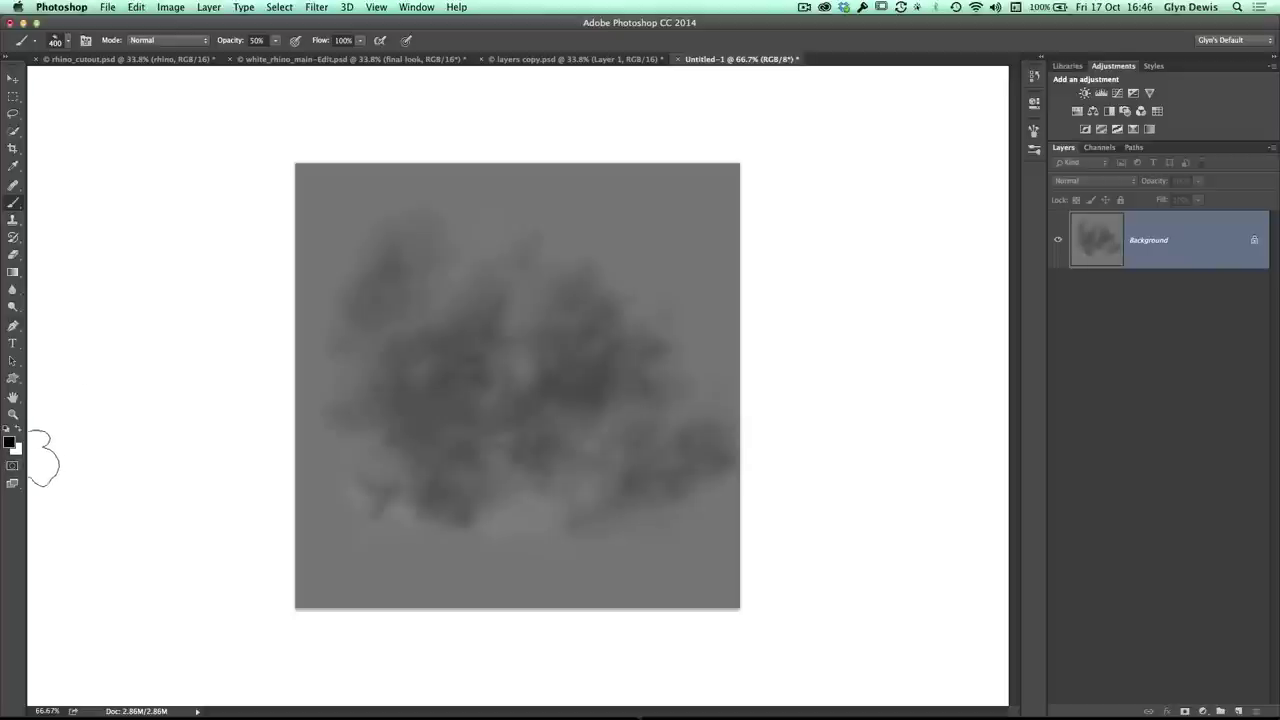
pyautogui.moveTo(557, 363)
pyautogui.mouseDown()
pyautogui.moveTo(506, 374)
pyautogui.moveTo(609, 419)
pyautogui.moveTo(476, 394)
pyautogui.moveTo(471, 449)
pyautogui.moveTo(604, 447)
pyautogui.moveTo(591, 474)
pyautogui.moveTo(431, 457)
pyautogui.moveTo(530, 485)
pyautogui.mouseUp()
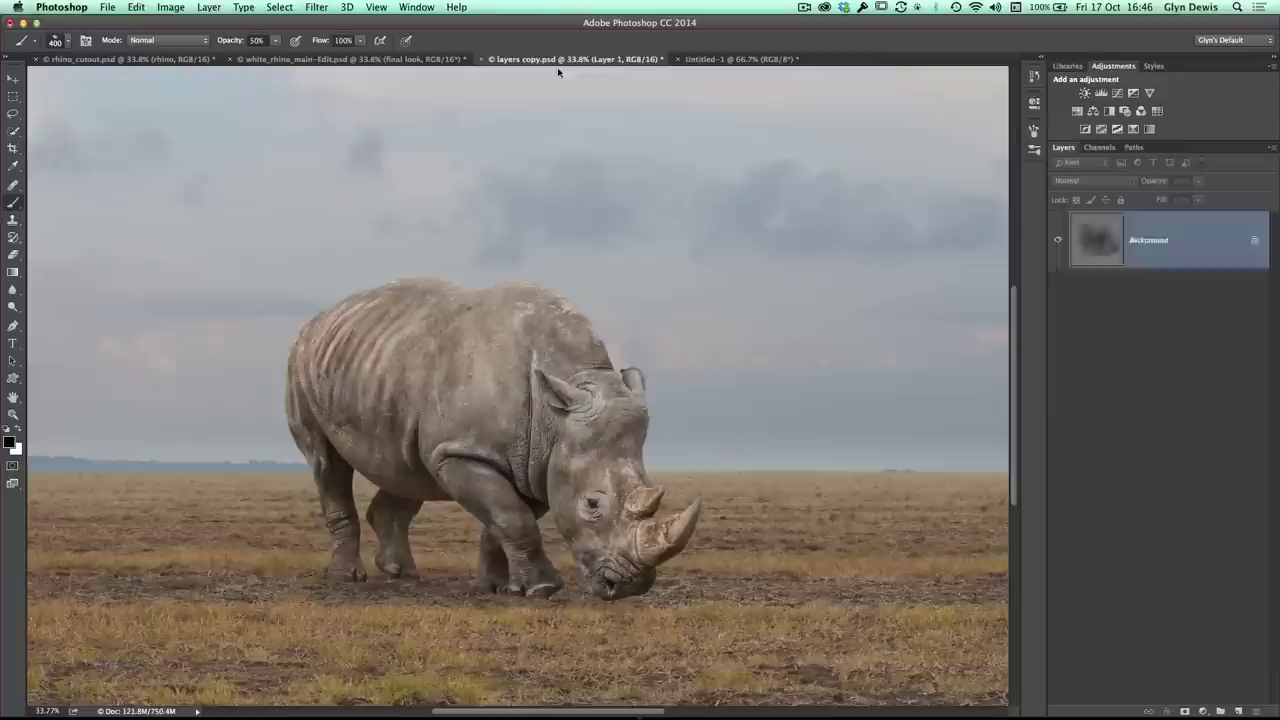
# Step: In layers copy.psd, add a new layer named "back" and place it directly below the rhino layer
pyautogui.click(570, 62)
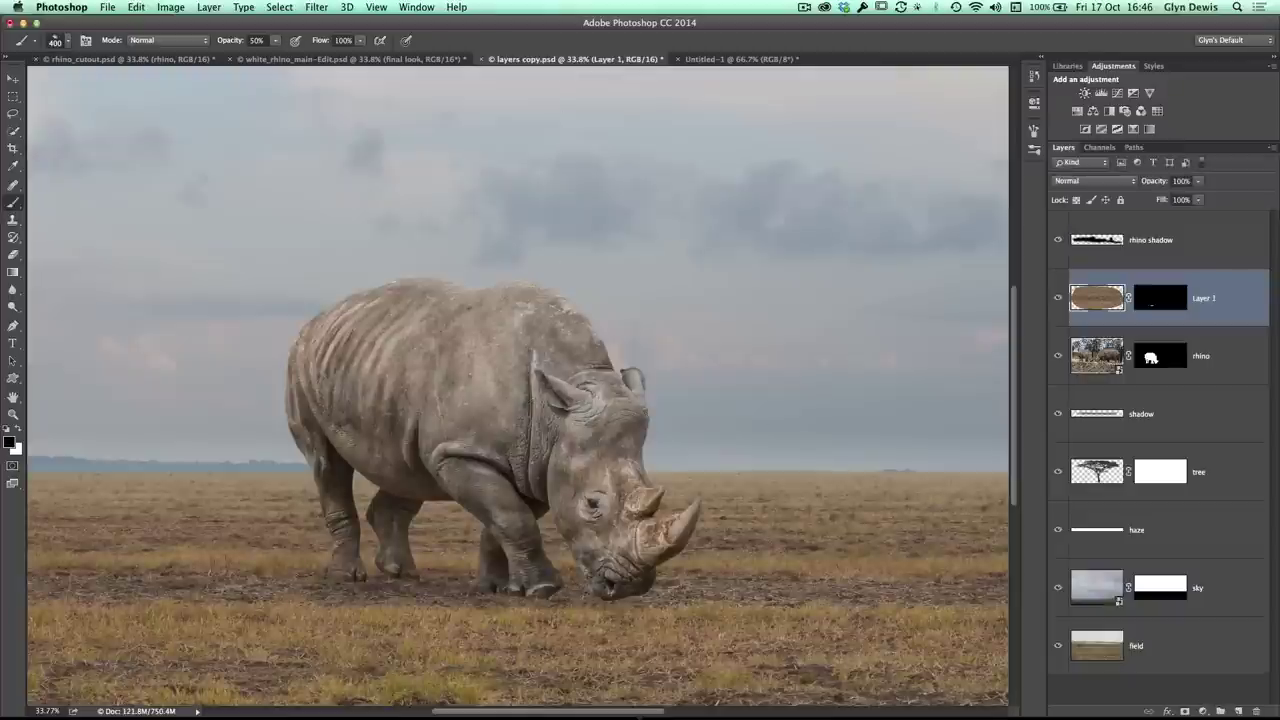
pyautogui.click(1238, 711)
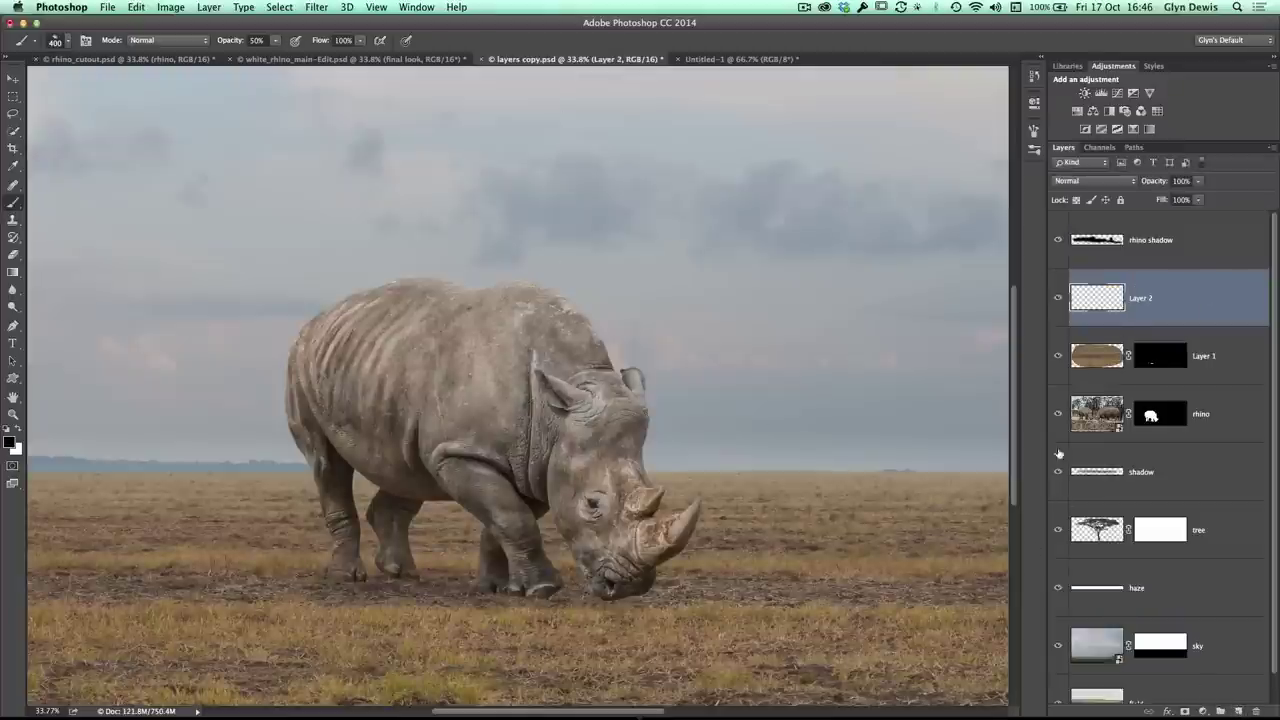
pyautogui.doubleClick(1145, 300)
pyautogui.press('BackSpace')
pyautogui.write('back')
pyautogui.press('Return')
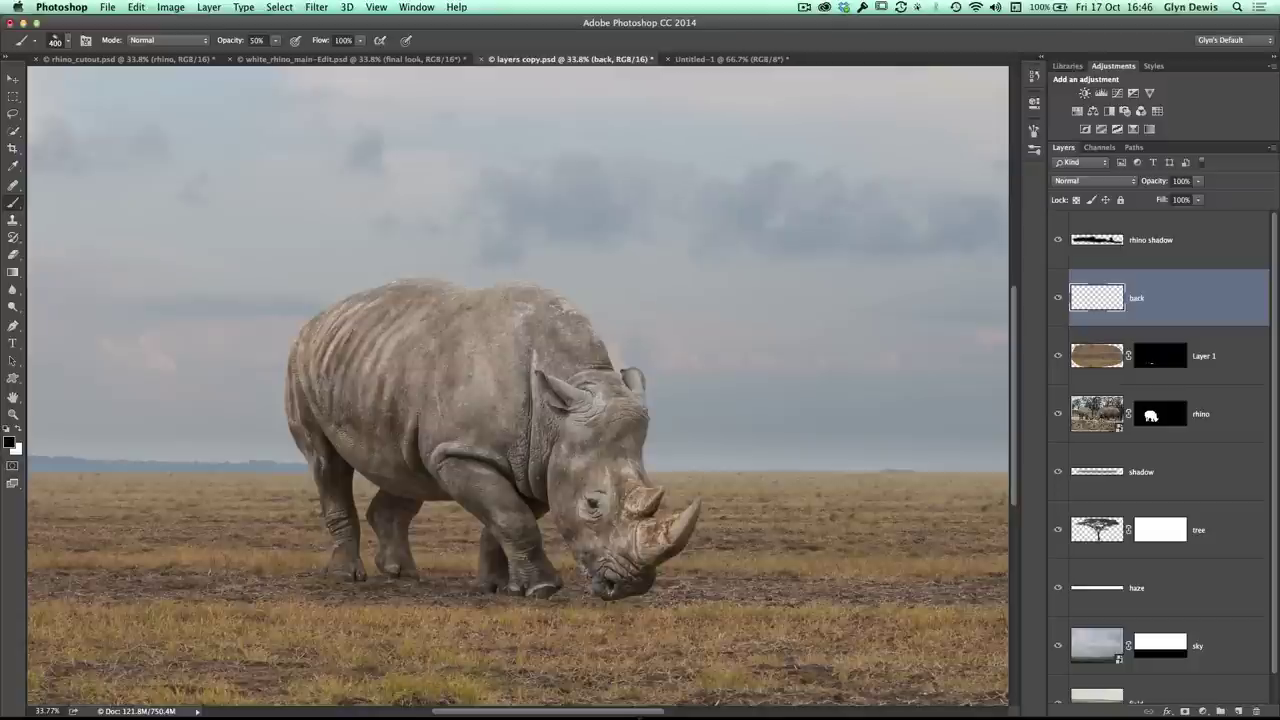
pyautogui.moveTo(1095, 300); pyautogui.dragTo(1101, 446)
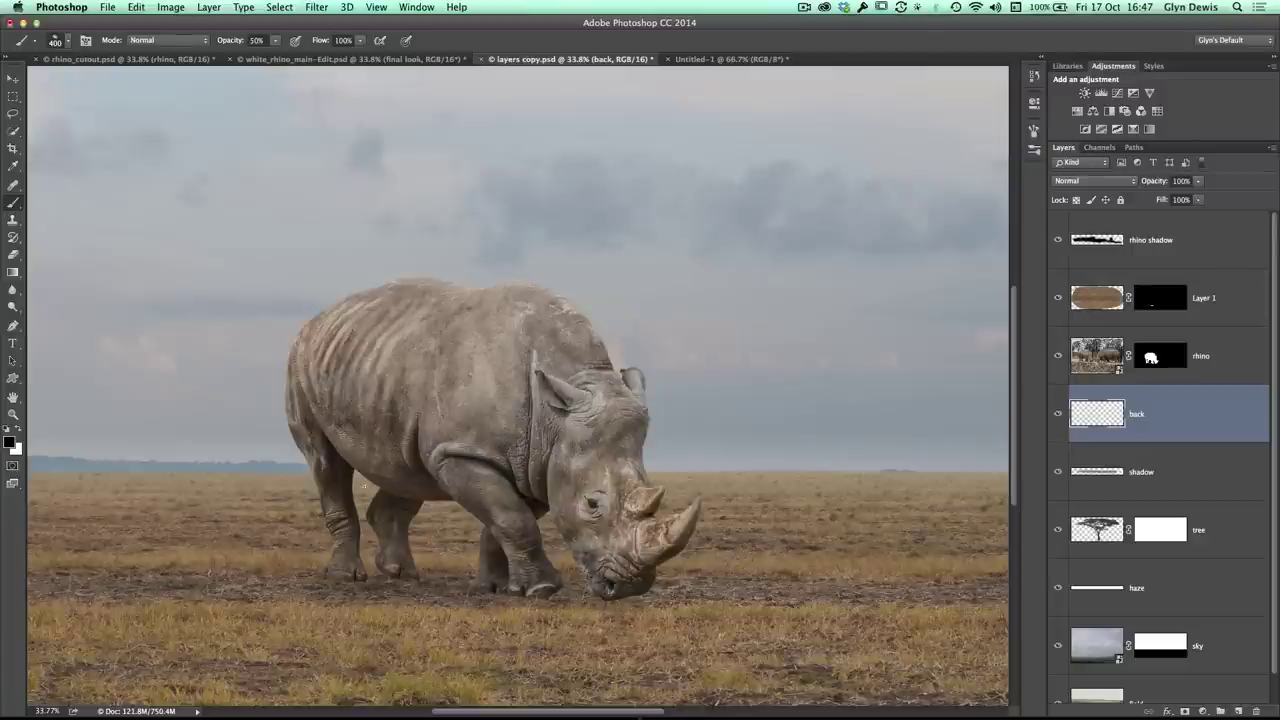
# Step: Set the foreground color to the tan a9926e by sampling the ground between the rhino's legs
pyautogui.scroll(-3, 352, 497)
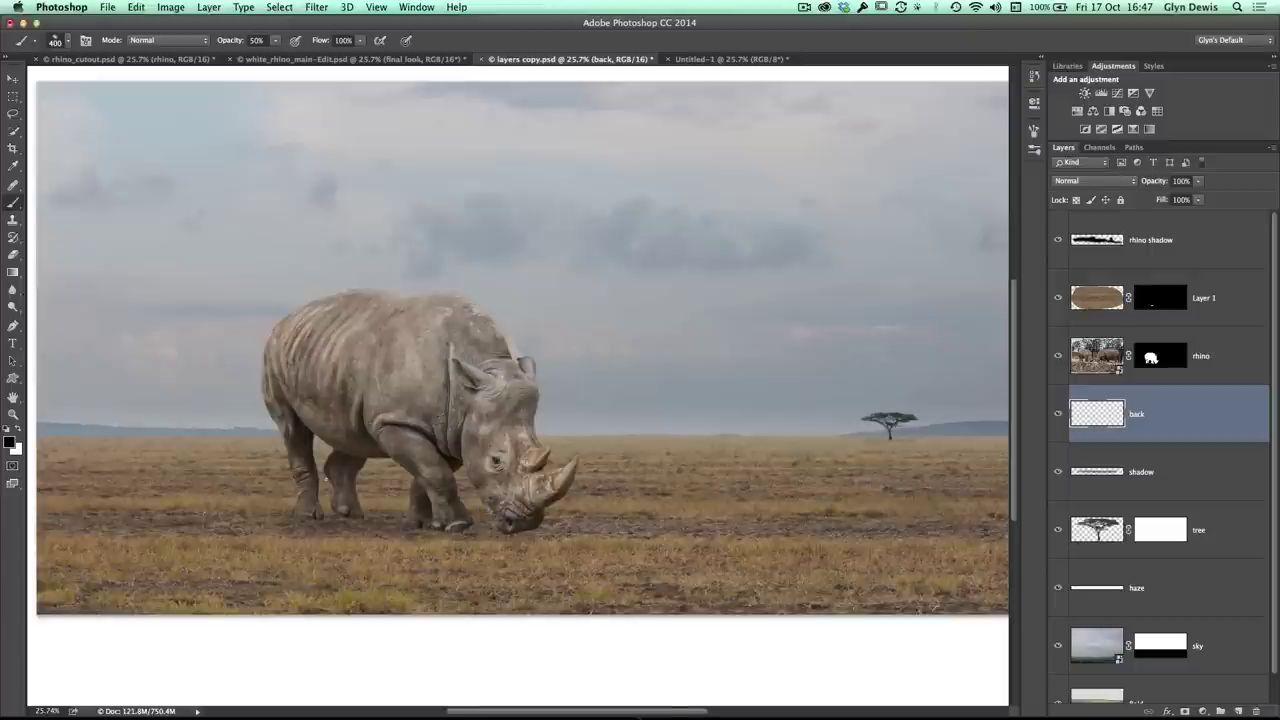
pyautogui.scroll(5, 350, 513)
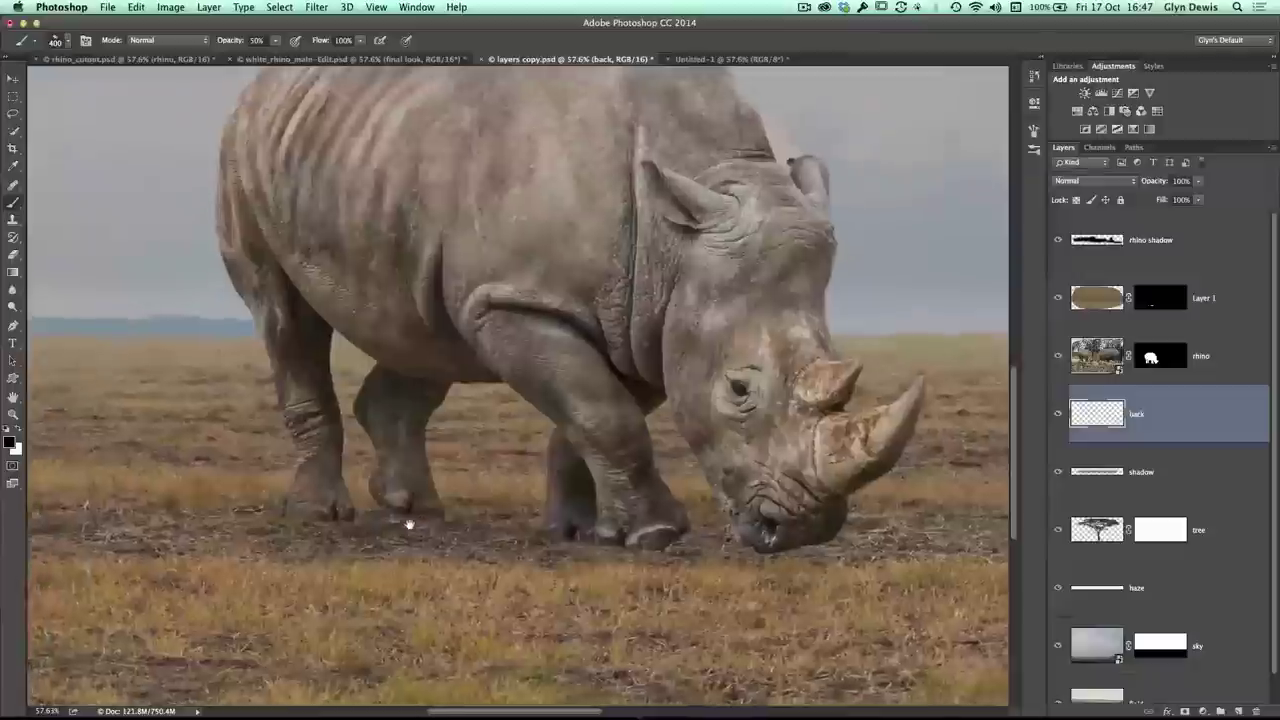
pyautogui.scroll(-1, 376, 529)
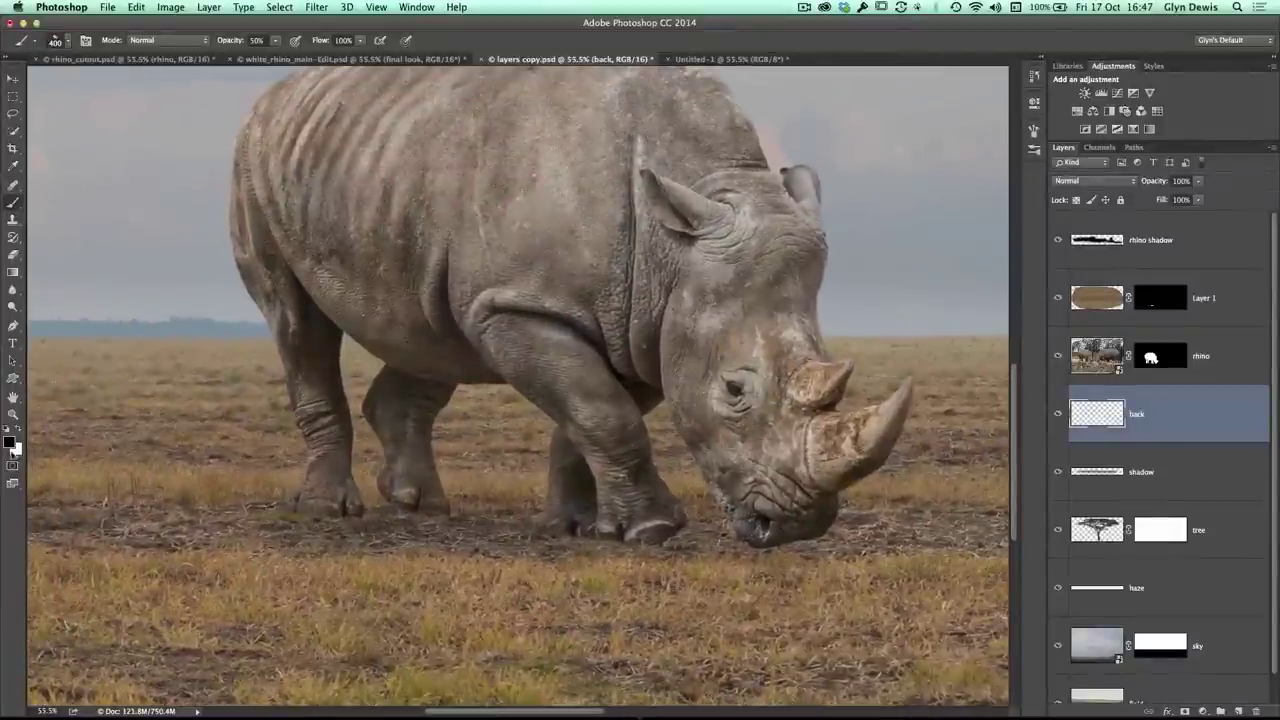
pyautogui.click(11, 444)
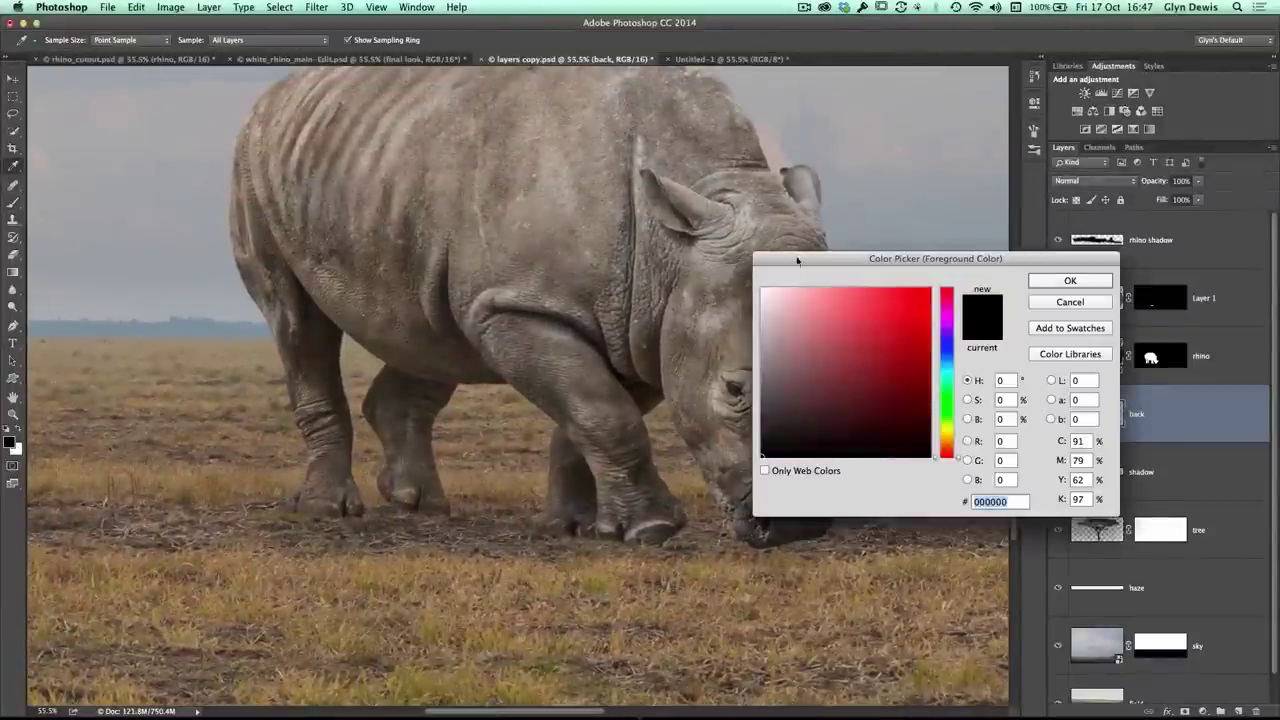
pyautogui.moveTo(797, 261); pyautogui.dragTo(804, 274)
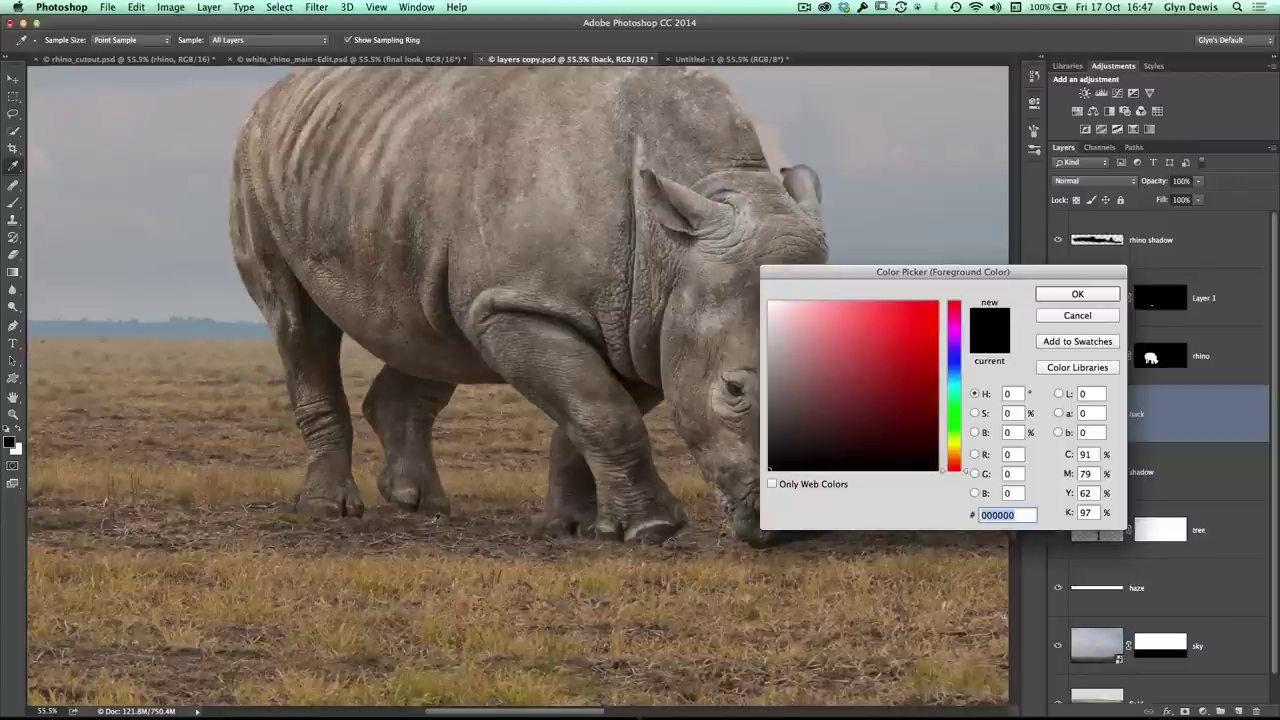
pyautogui.click(452, 484)
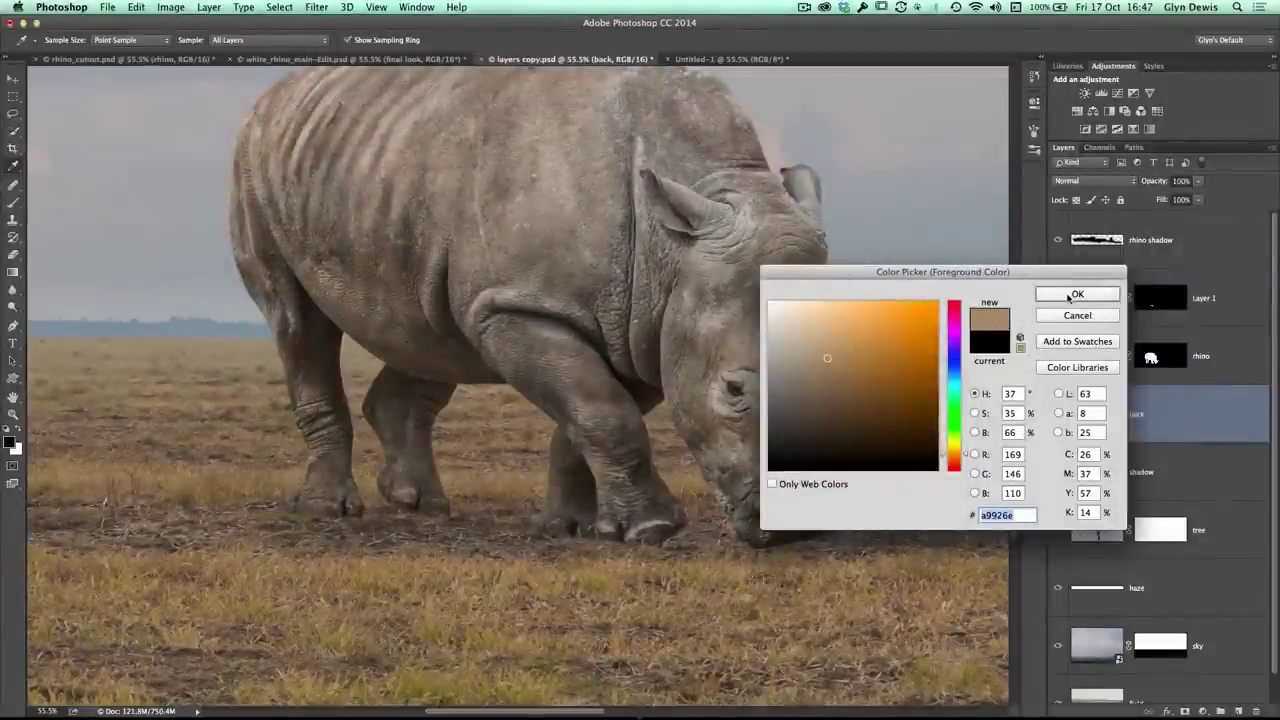
pyautogui.click(1070, 295)
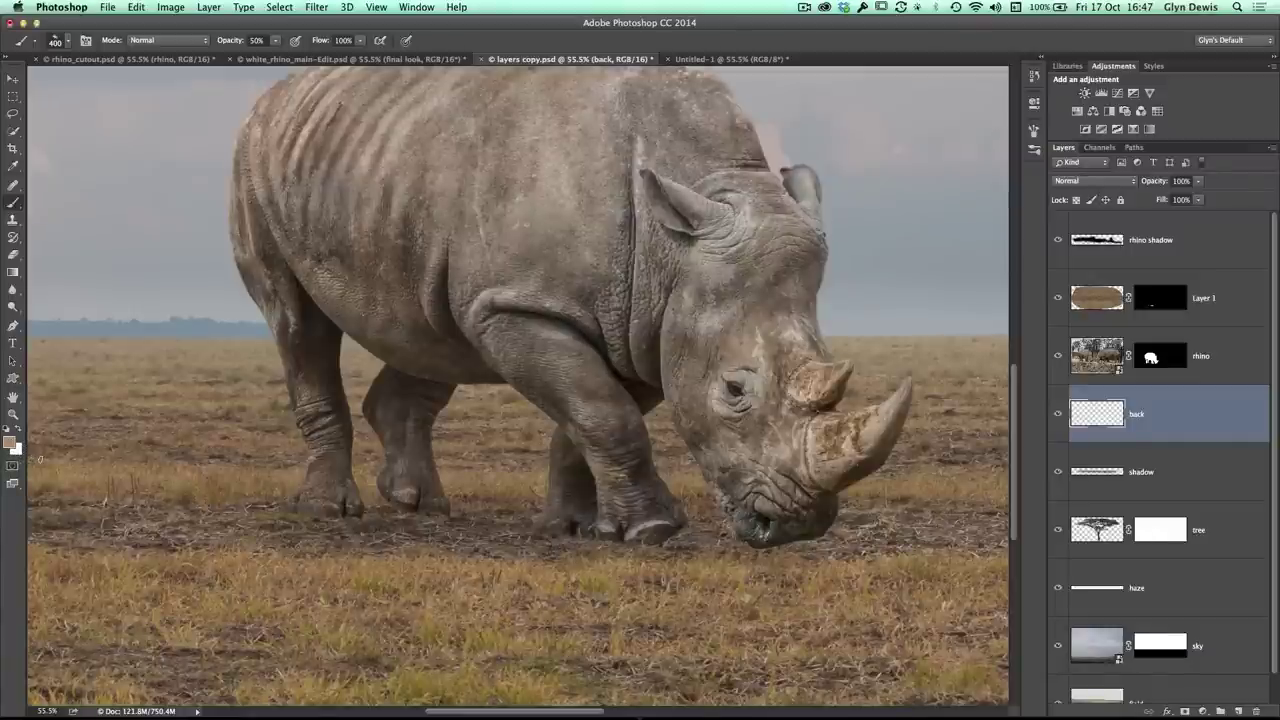
# Step: Adjust the brush to about 500 px and paint a puff of dust behind the rhino's hind foot on the back layer
pyautogui.scroll(-5, 396, 474)
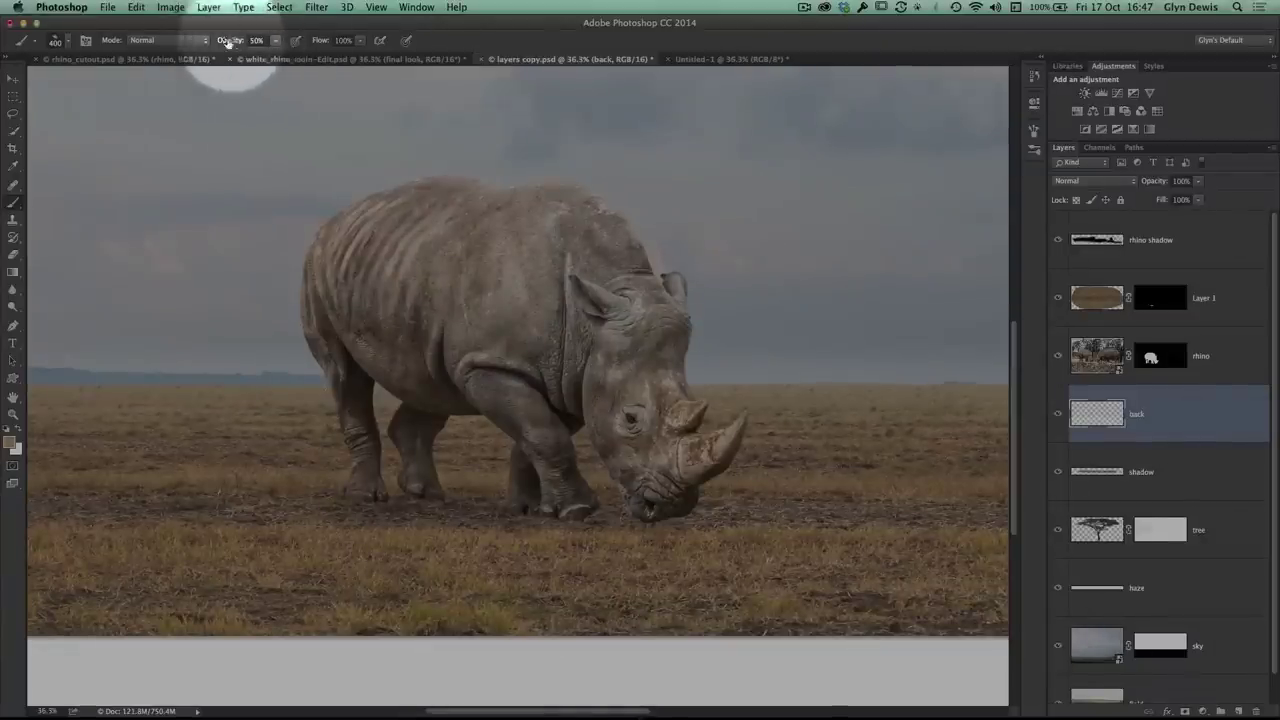
pyautogui.press(']')
pyautogui.press(']')
pyautogui.press(']')
pyautogui.press(']')
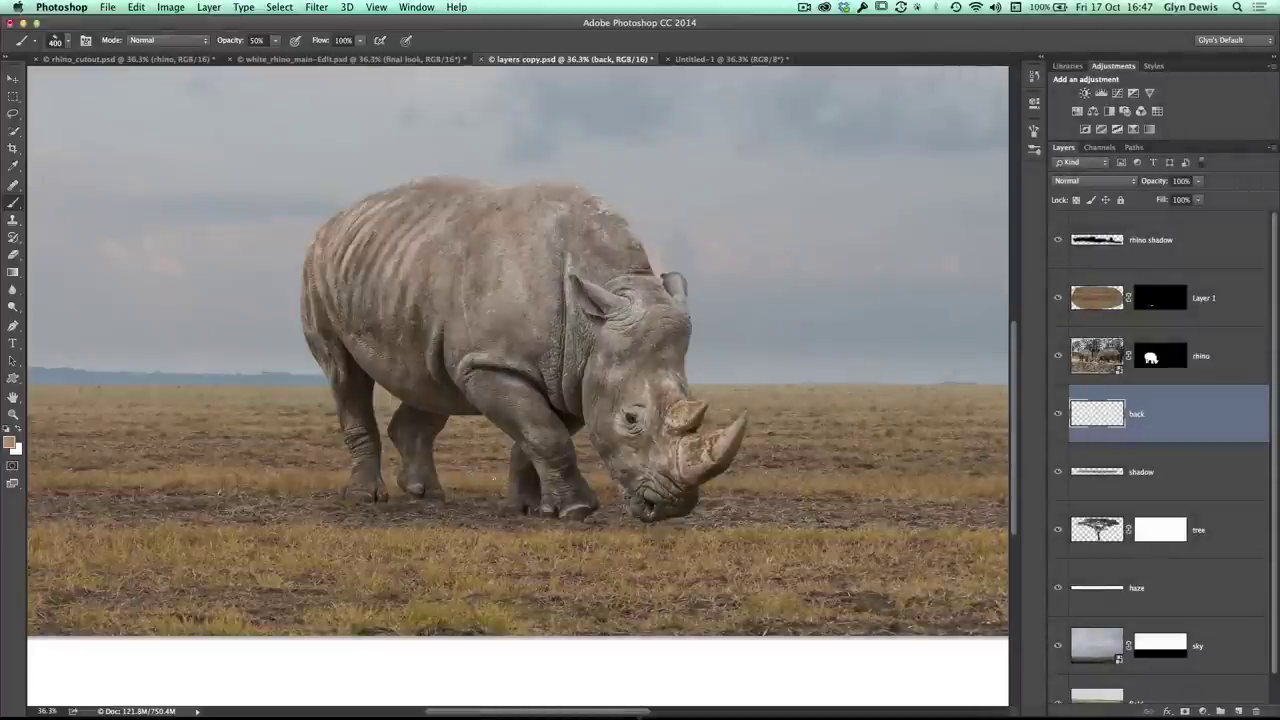
pyautogui.press(']')
pyautogui.press(']')
pyautogui.press(']')
pyautogui.press(']')
pyautogui.press(']')
pyautogui.press('[')
pyautogui.press('[')
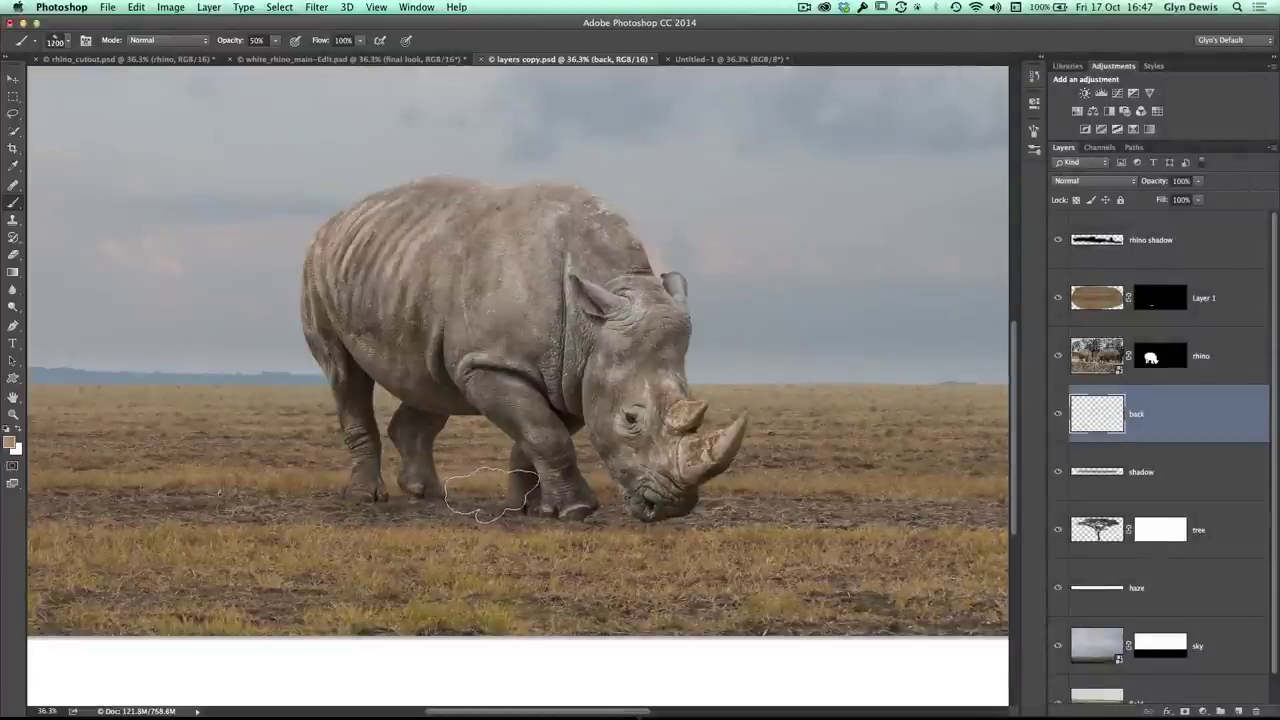
pyautogui.press('[')
pyautogui.press('[')
pyautogui.press('[')
pyautogui.press('[')
pyautogui.press('[')
pyautogui.press('[')
pyautogui.press('[')
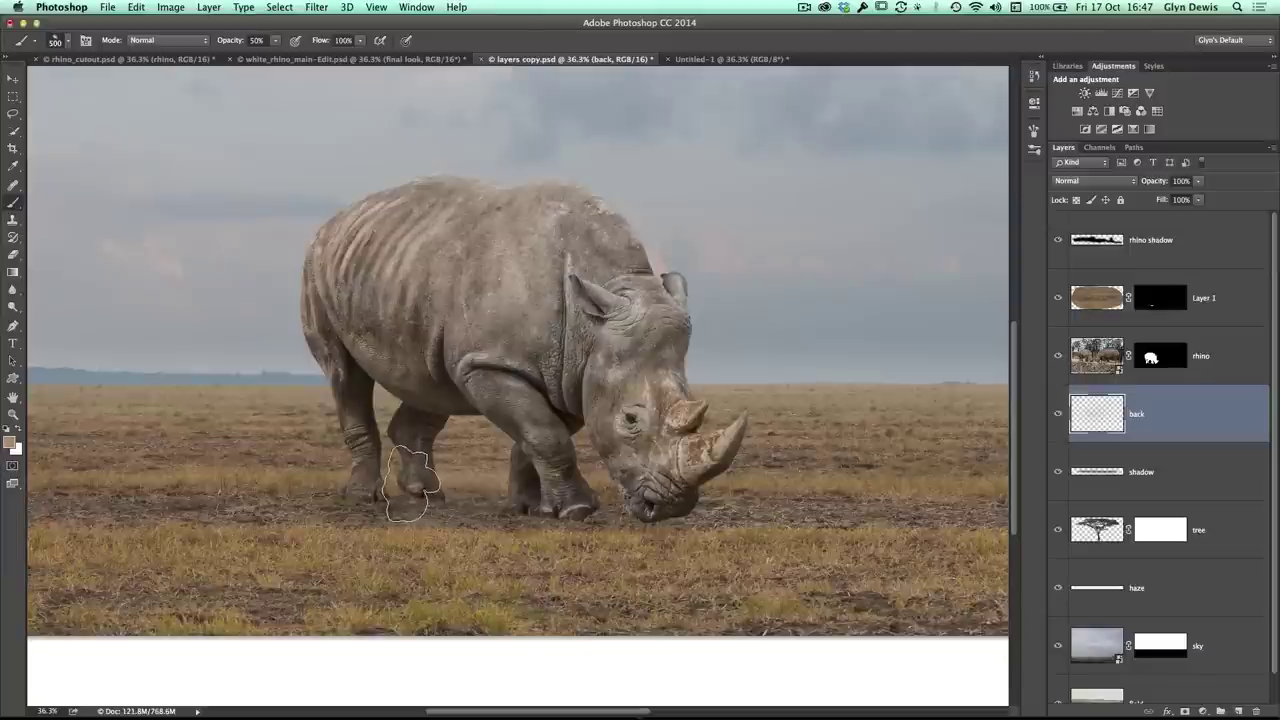
pyautogui.moveTo(345, 477); pyautogui.dragTo(245, 428)
pyautogui.moveTo(290, 465); pyautogui.dragTo(345, 480)
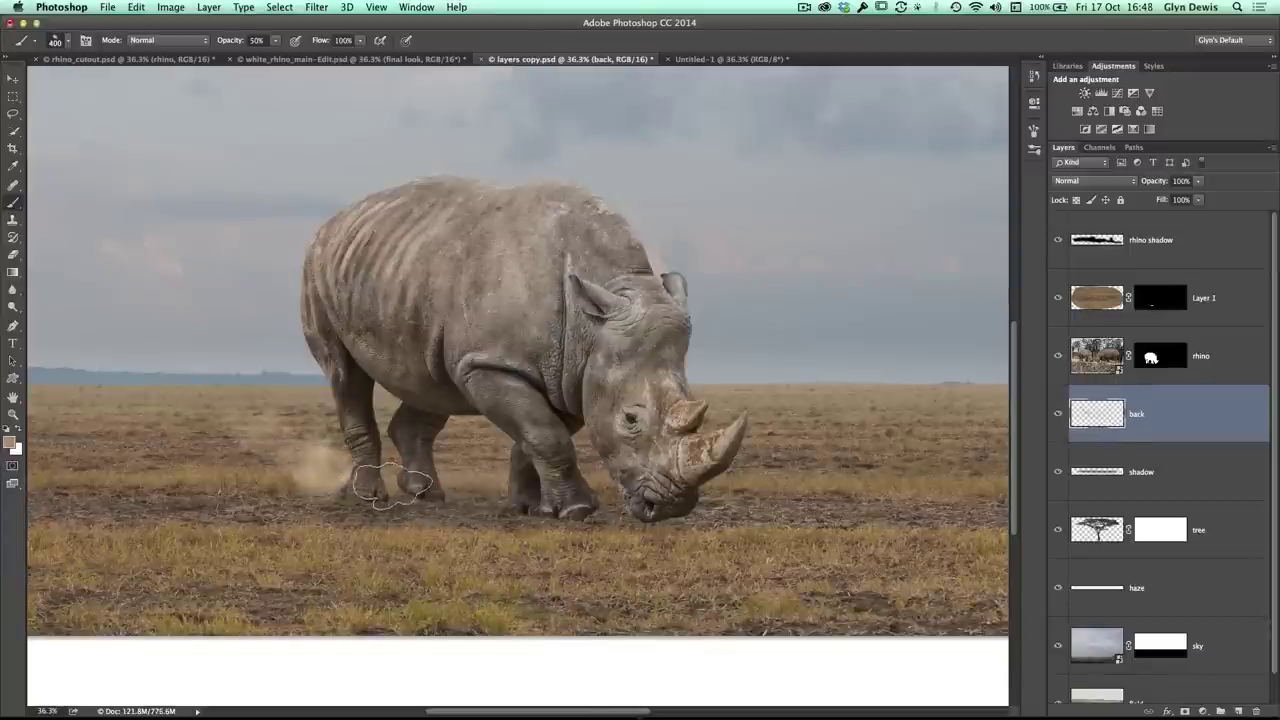
# Step: Paint finer dust between the legs and behind the rhino with a 200 px brush, and set the back layer's opacity to 57%
pyautogui.press(']')
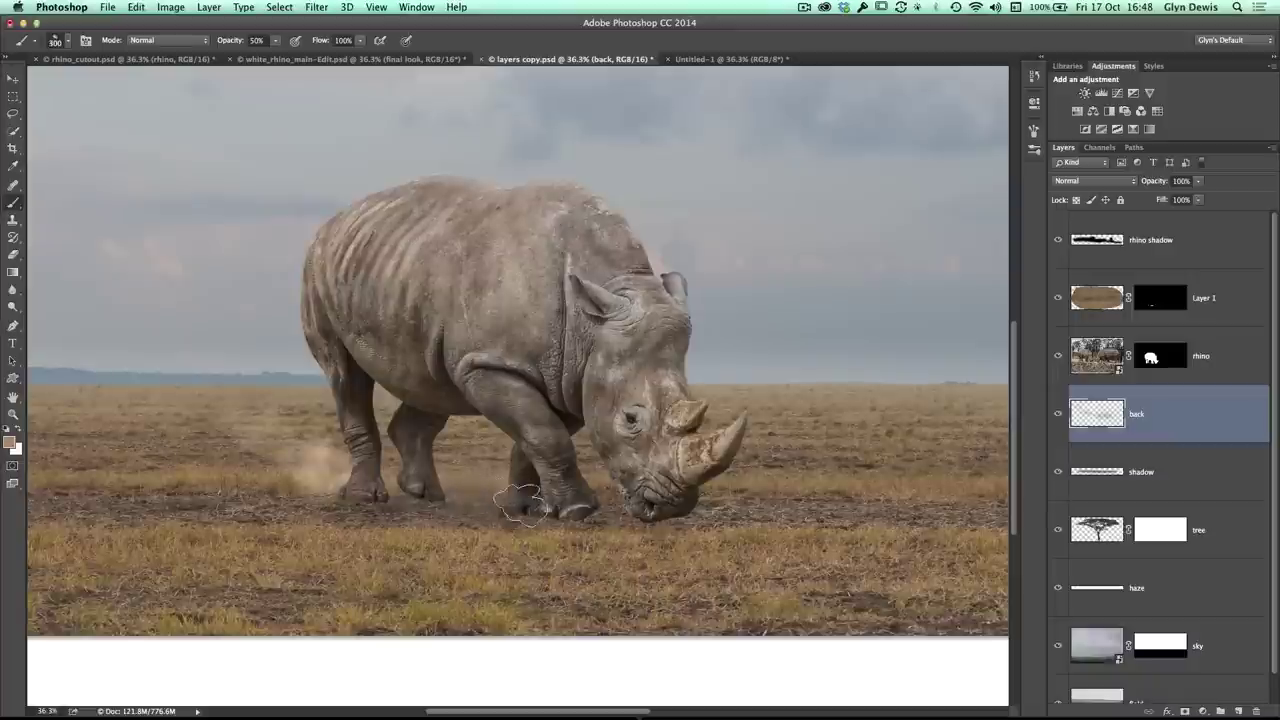
pyautogui.press('[')
pyautogui.press('[')
pyautogui.moveTo(565, 502); pyautogui.dragTo(435, 485)
pyautogui.moveTo(312, 462); pyautogui.dragTo(235, 400)
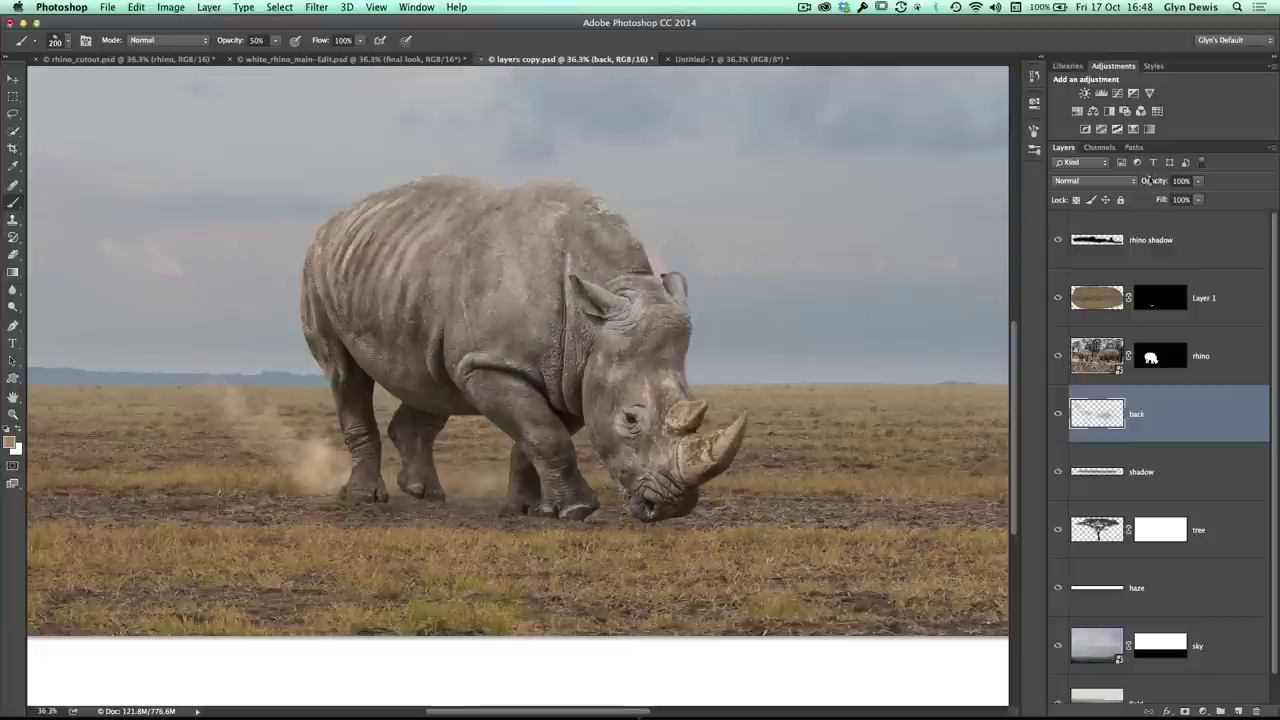
pyautogui.moveTo(1155, 181)
pyautogui.mouseDown()
pyautogui.moveTo(1120, 183)
pyautogui.moveTo(1132, 185)
pyautogui.mouseUp()
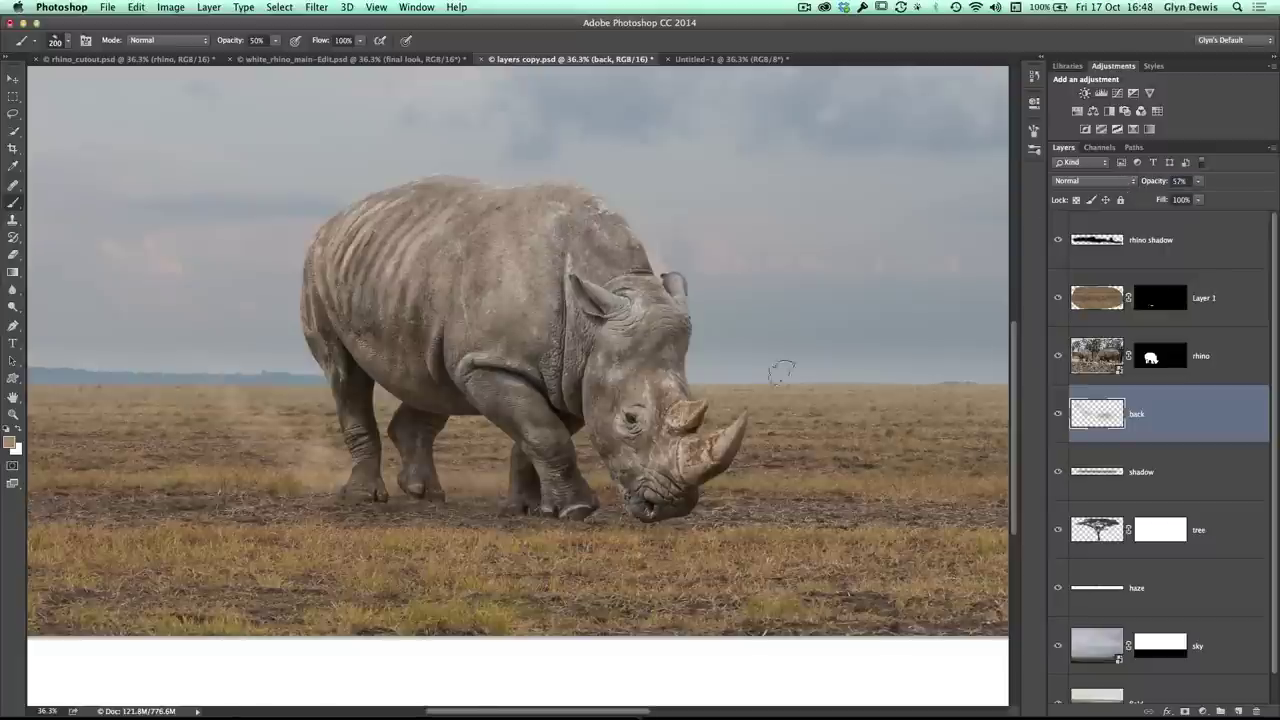
# Step: Add a new layer named "front" and place it above Layer 1, just under the rhino shadow layer
pyautogui.click(1238, 712)
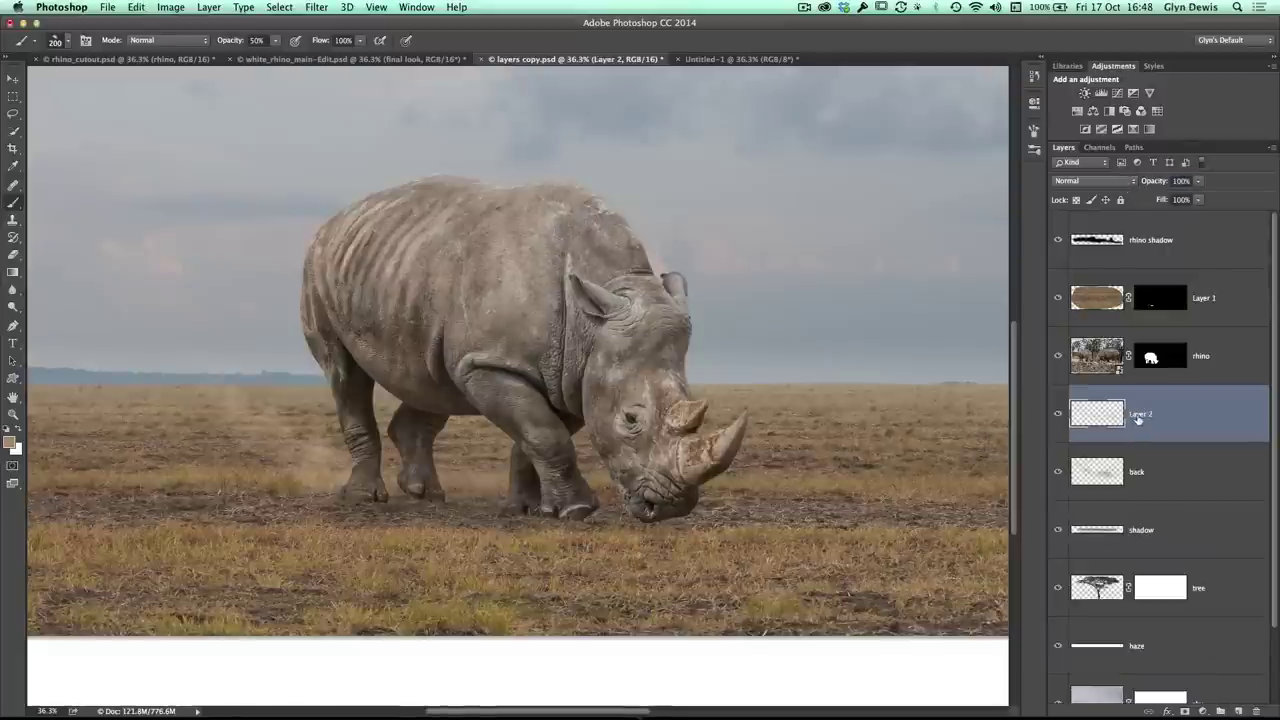
pyautogui.write('front')
pyautogui.press('Return')
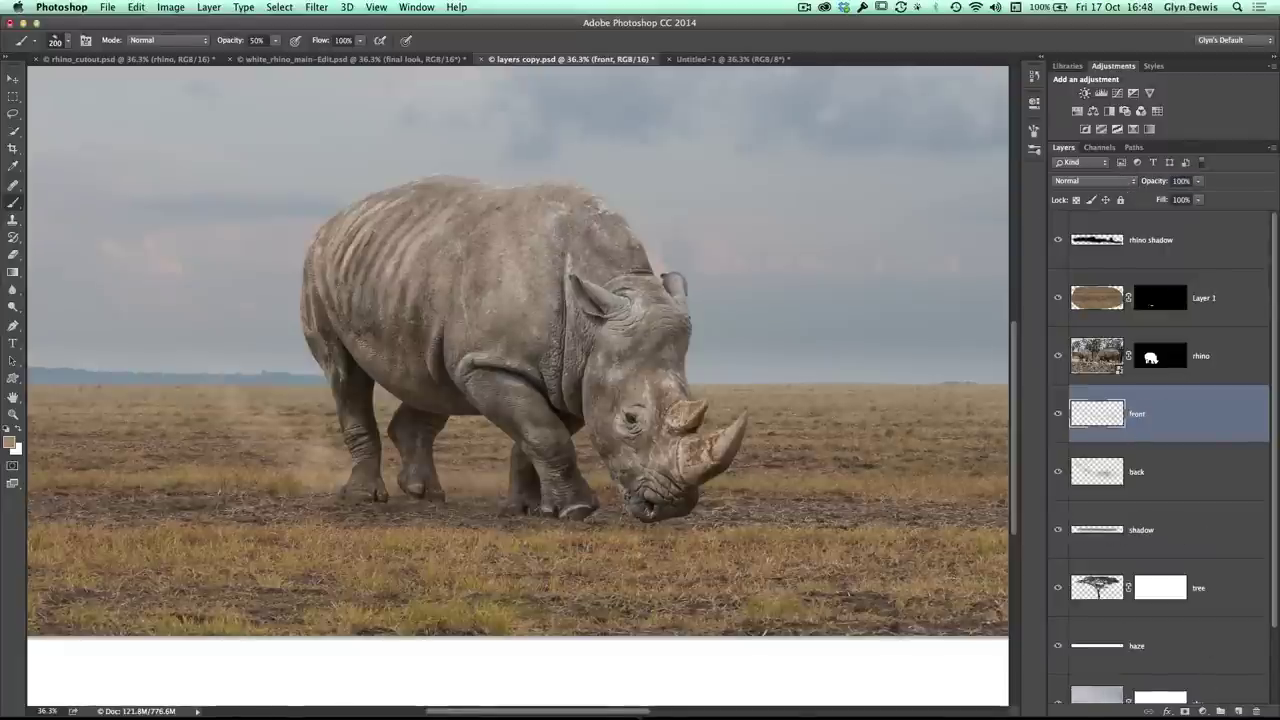
pyautogui.moveTo(1093, 417); pyautogui.dragTo(1079, 273)
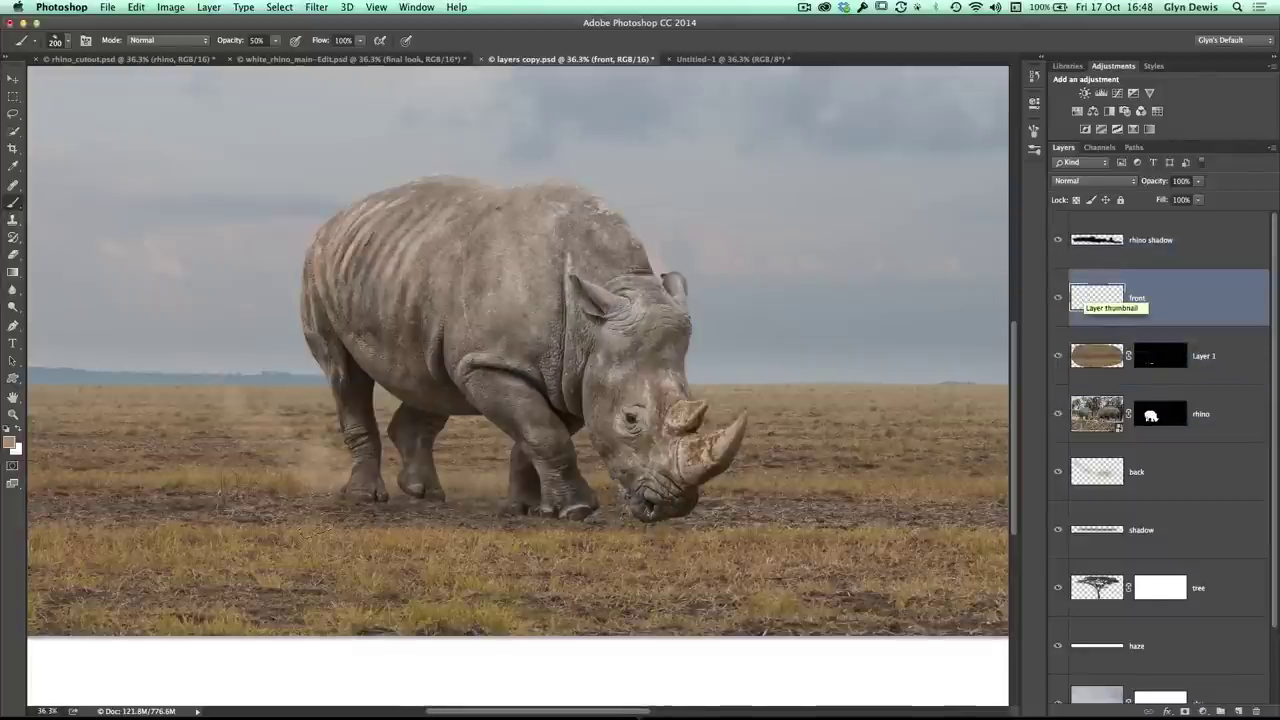
# Step: Paint dust over the rhino's feet and trailing behind it on the front layer, using brush sizes up to 700 px
pyautogui.press(']')
pyautogui.press(']')
pyautogui.moveTo(548, 504)
pyautogui.mouseDown()
pyautogui.moveTo(480, 486)
pyautogui.moveTo(362, 484)
pyautogui.moveTo(247, 442)
pyautogui.moveTo(303, 454)
pyautogui.moveTo(195, 392)
pyautogui.mouseUp()
pyautogui.press(']')
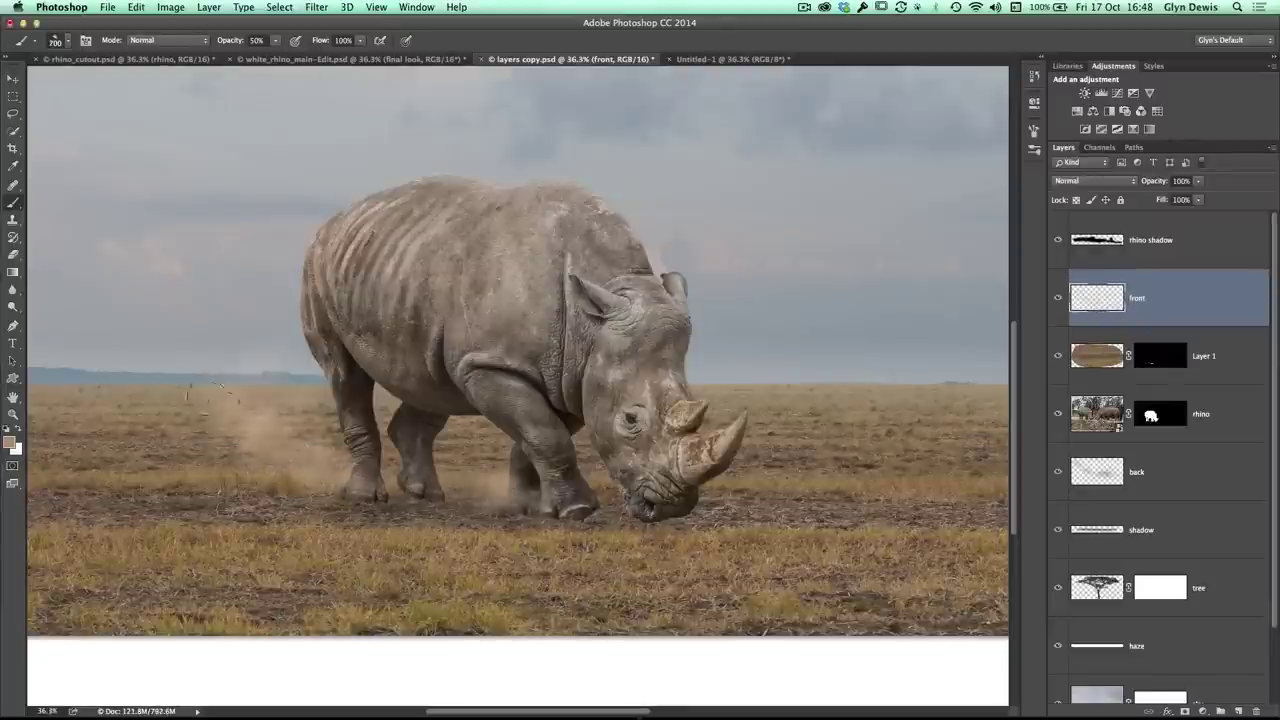
pyautogui.press('[')
pyautogui.press('[')
pyautogui.moveTo(395, 470)
pyautogui.mouseDown()
pyautogui.moveTo(450, 500)
pyautogui.moveTo(555, 505)
pyautogui.moveTo(420, 490)
pyautogui.moveTo(347, 518)
pyautogui.mouseUp()
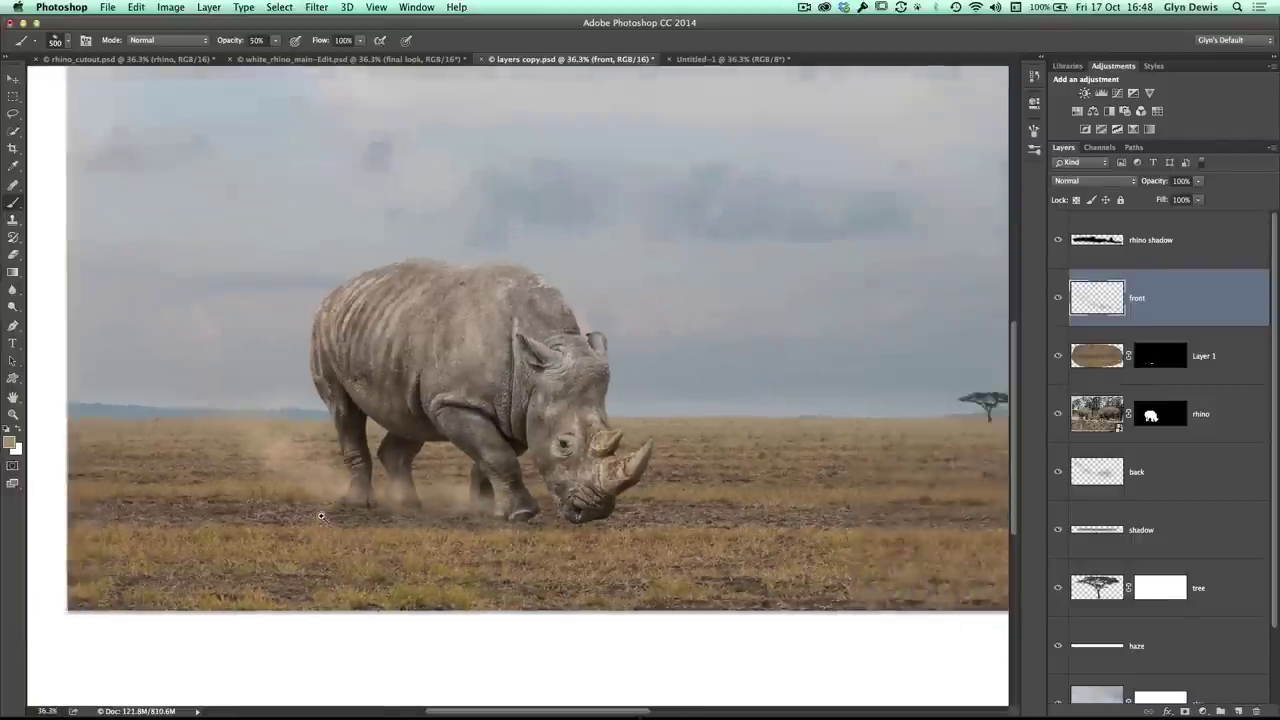
# Step: Set the front layer's opacity to 59% and reduce the brush size to 200 px
pyautogui.scroll(-2, 321, 516)
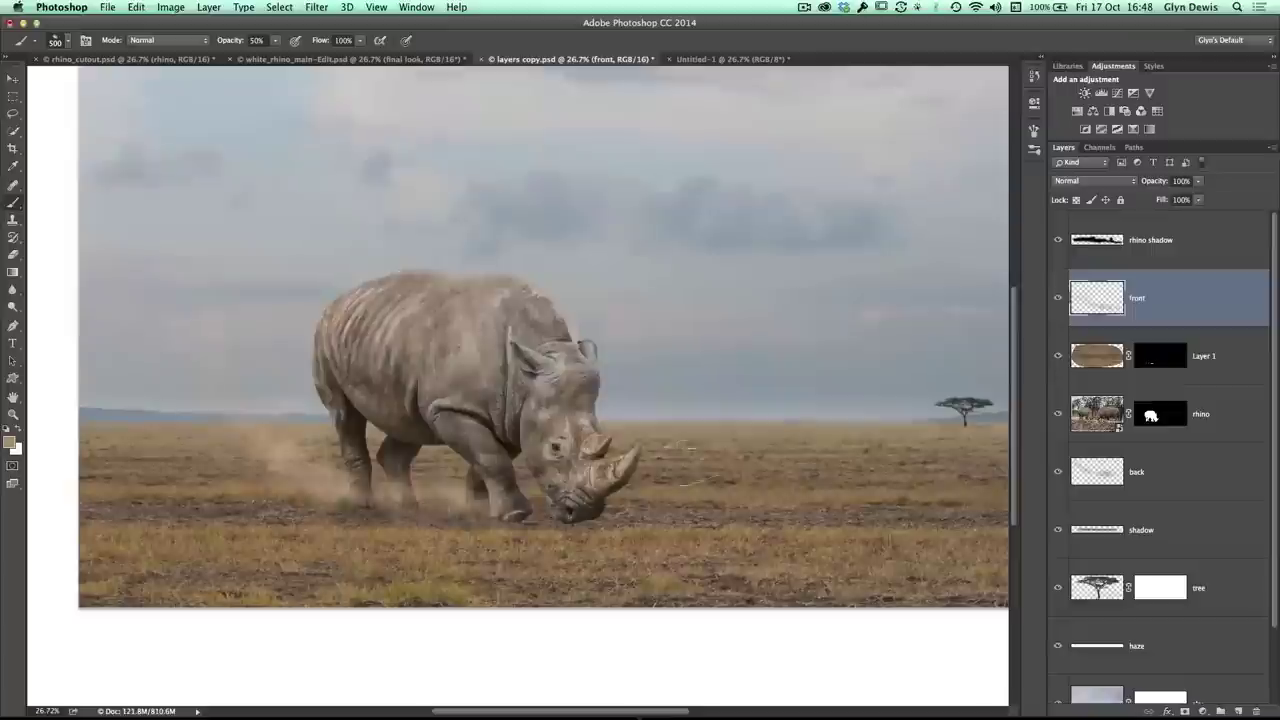
pyautogui.moveTo(1160, 182); pyautogui.dragTo(1126, 180)
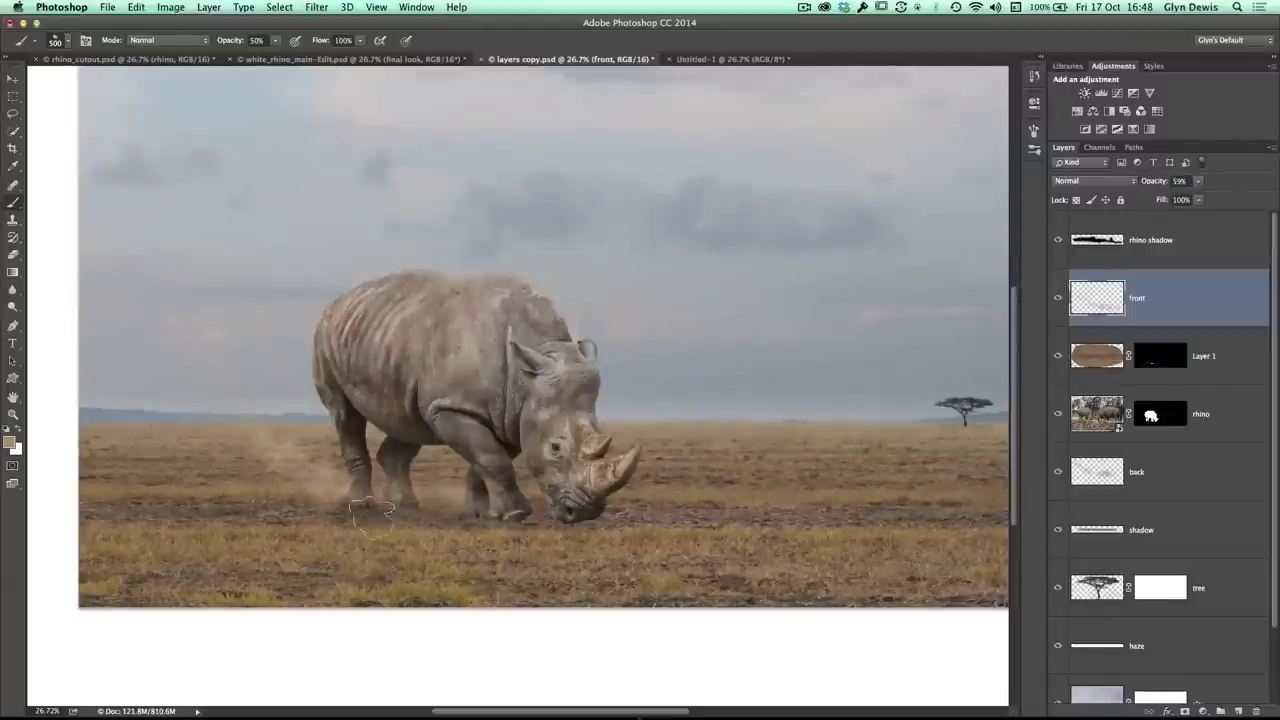
pyautogui.scroll(3, 380, 515)
pyautogui.press('[')
pyautogui.press('[')
pyautogui.press('[')
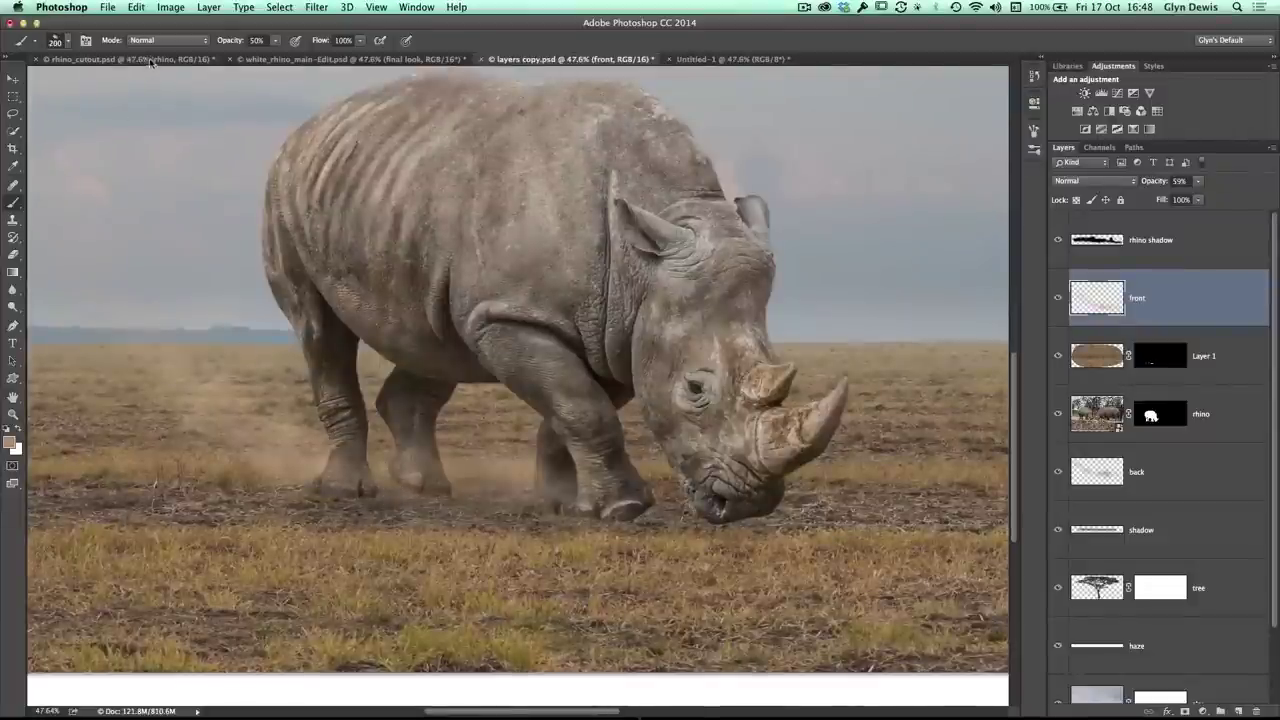
# Step: Switch to white_rhino_main-Edit.psd and examine the dust around the rhino's feet and the overall final look
pyautogui.click(295, 62)
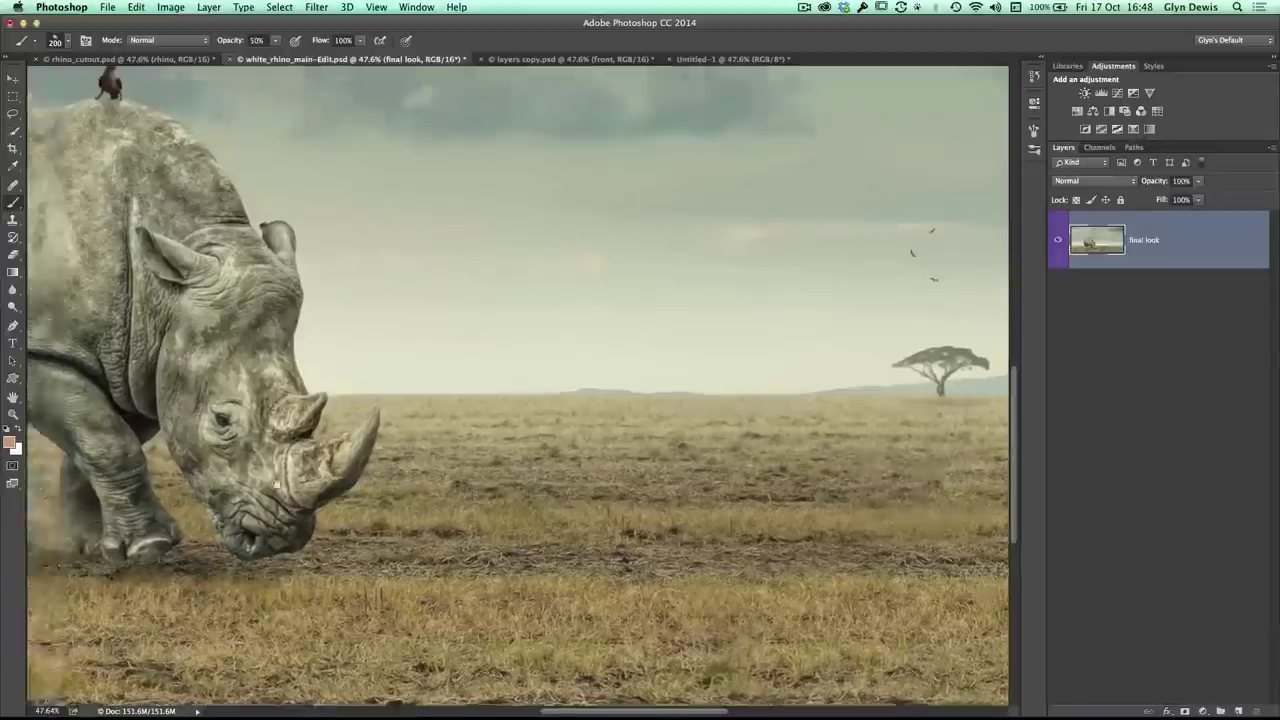
pyautogui.scroll(-2, 520, 509)
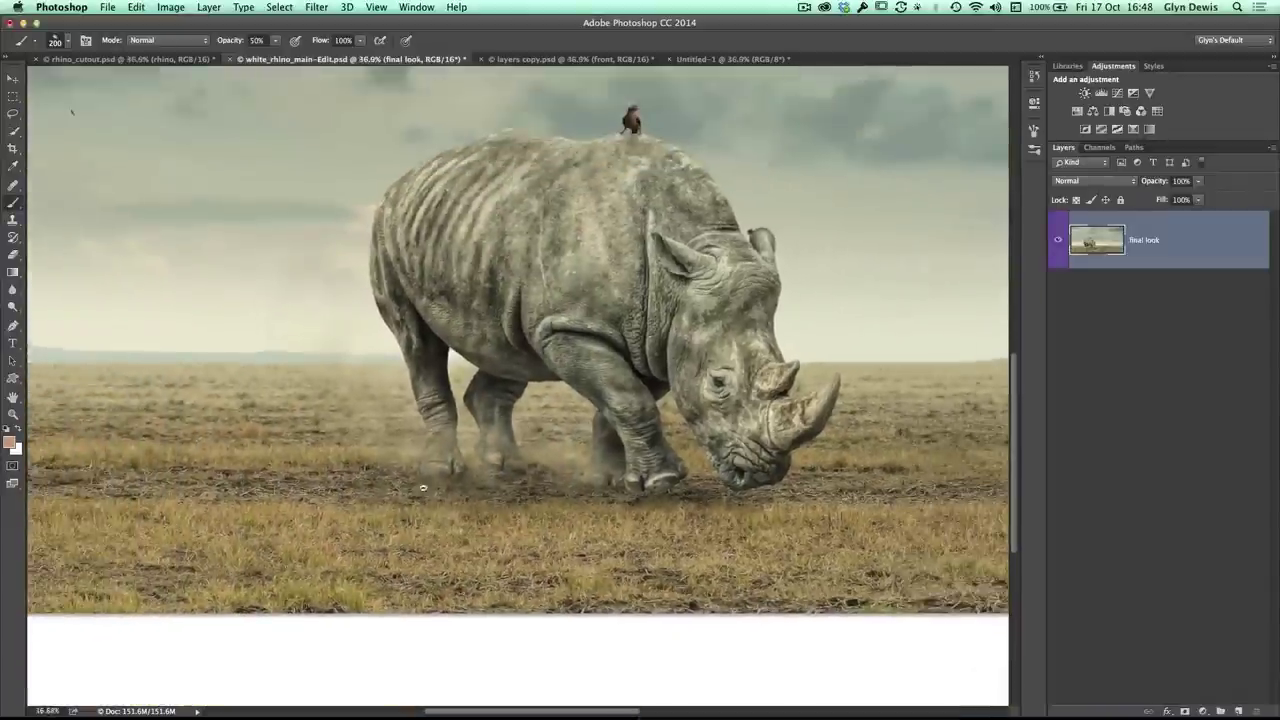
pyautogui.scroll(-2, 410, 488)
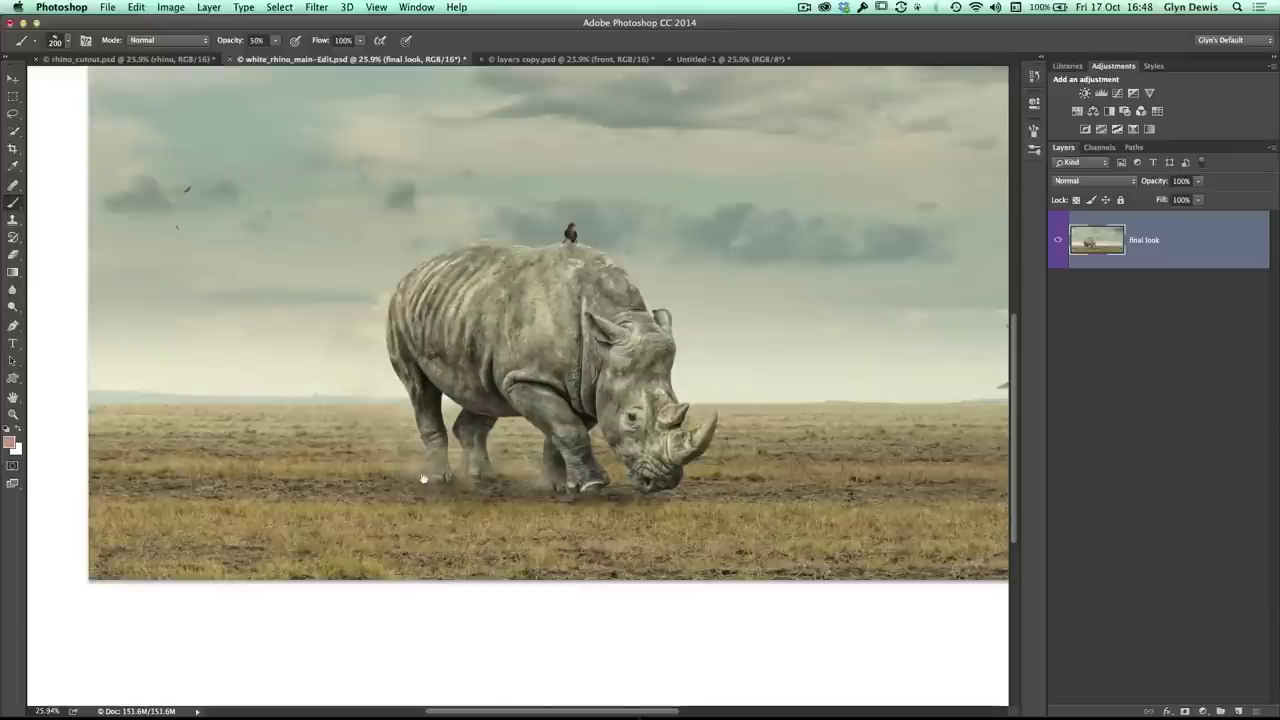
pyautogui.scroll(2, 423, 480)
pyautogui.hscroll(1, 423, 480)
pyautogui.scroll(-1, 336, 404)
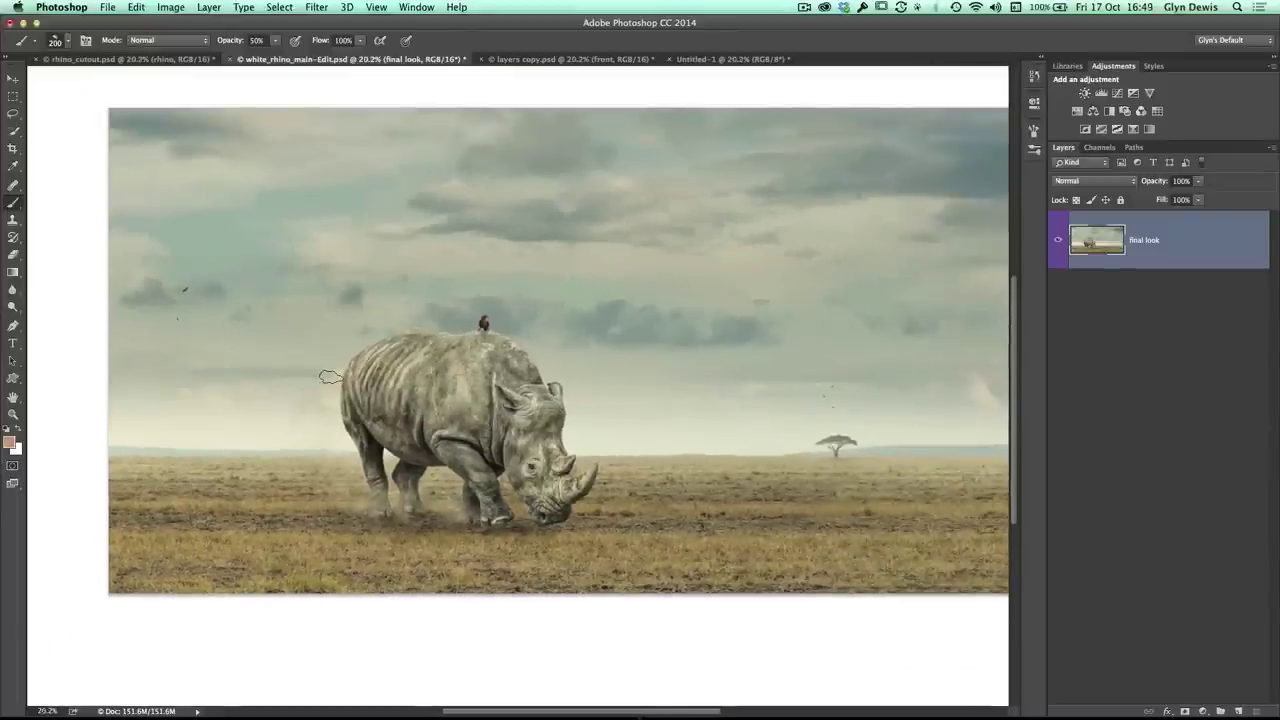